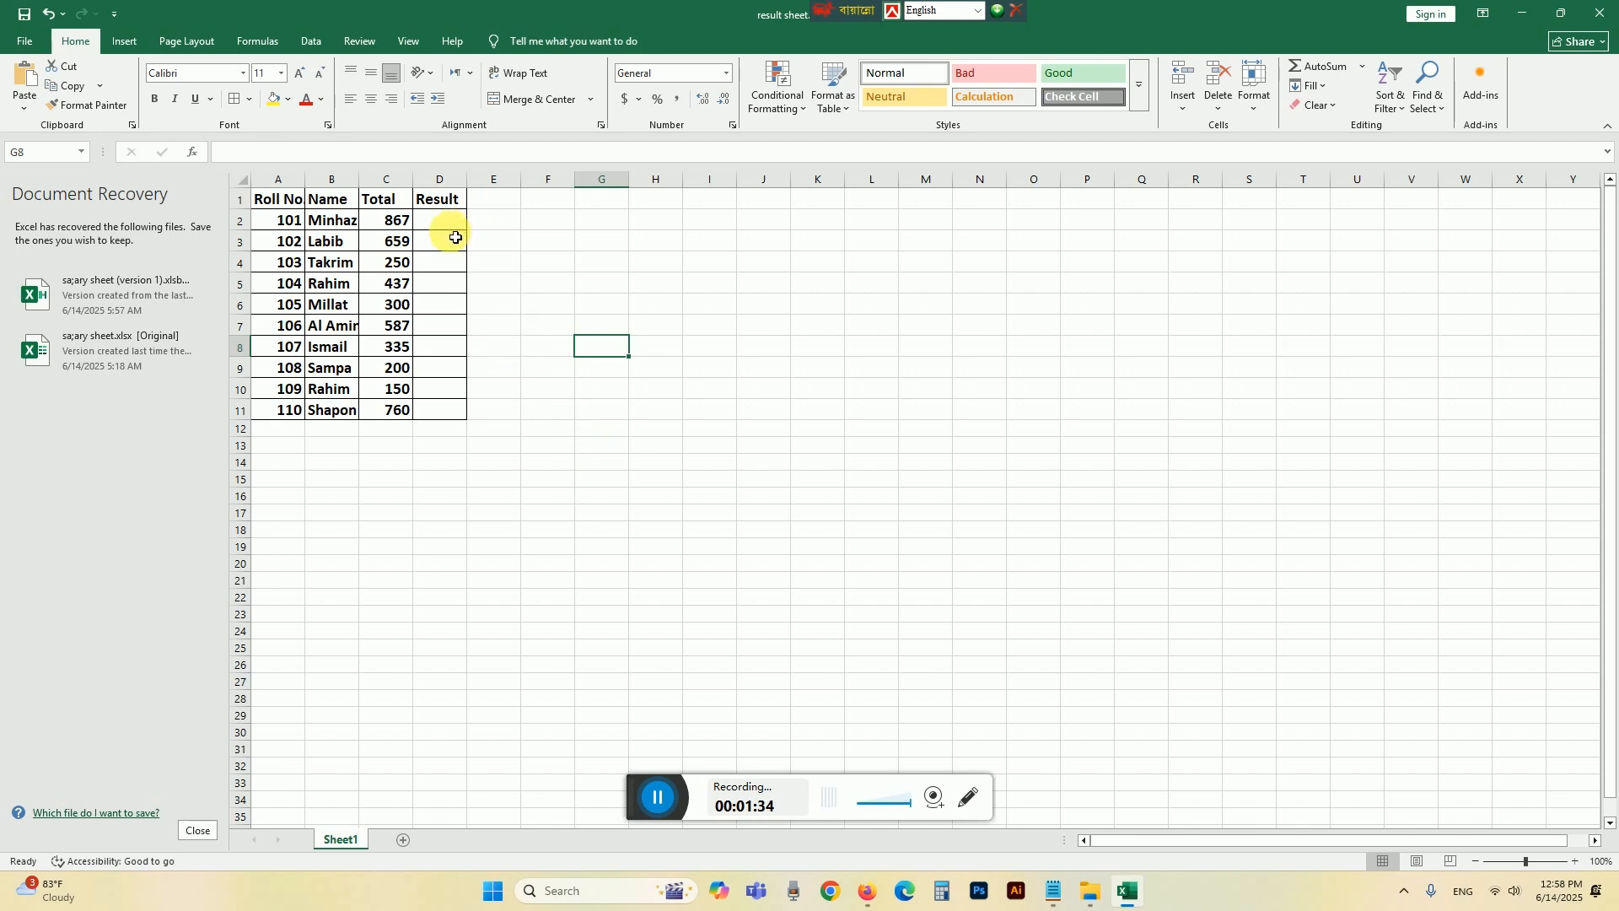
# Start an IF formula in D2 with the incomplete condition C2>= and "A+" as its value if true.
pyautogui.click(437, 217)
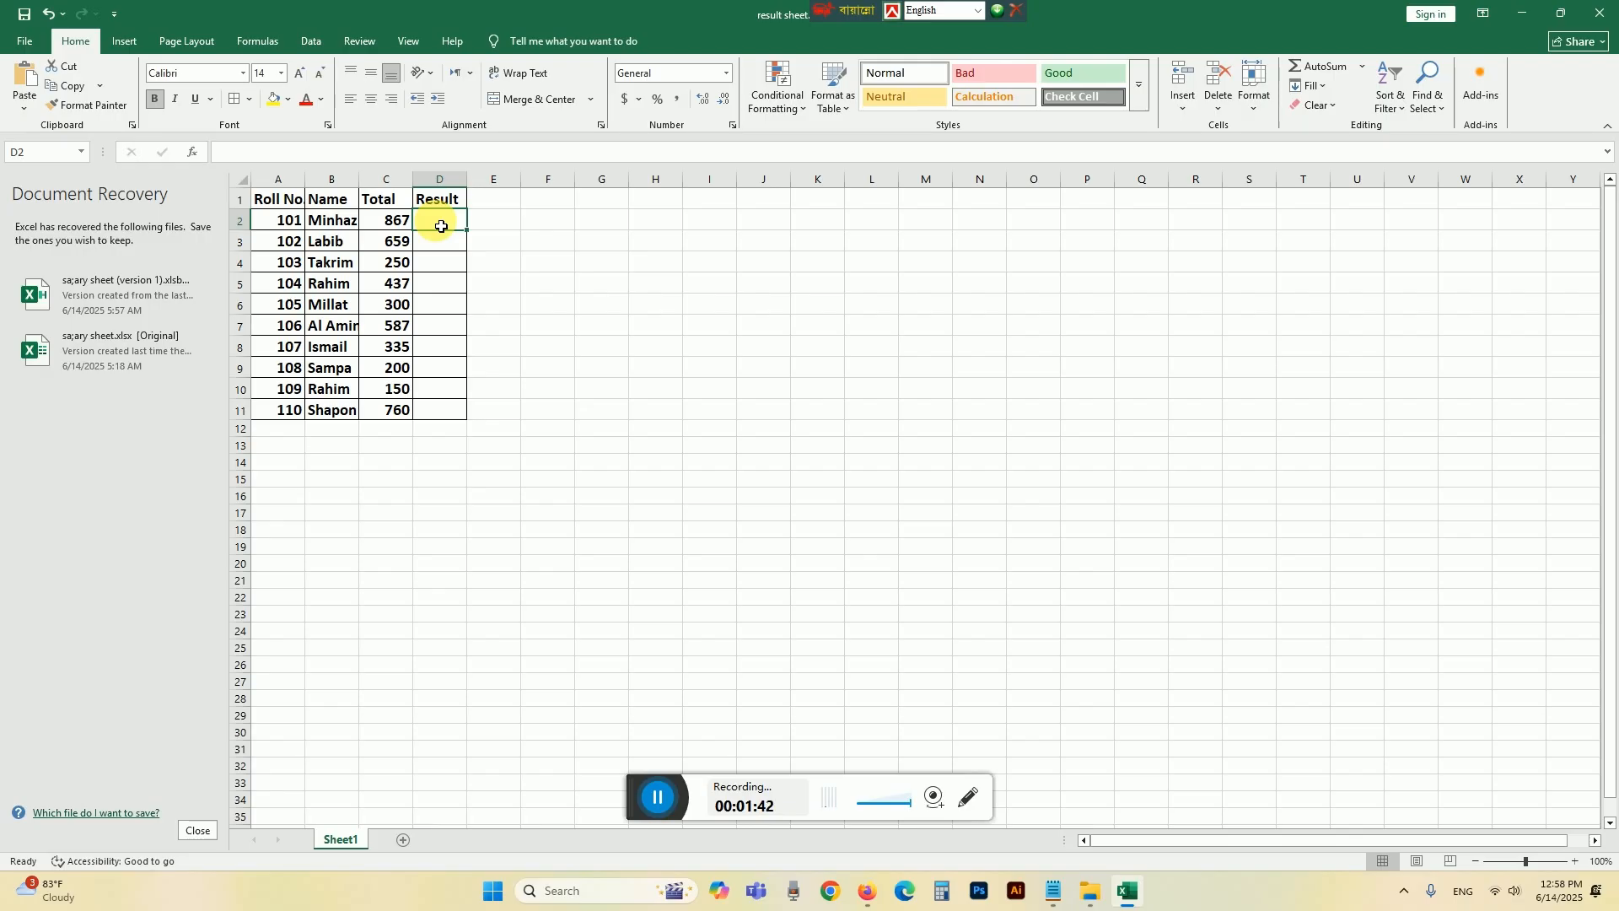
pyautogui.write('=if')
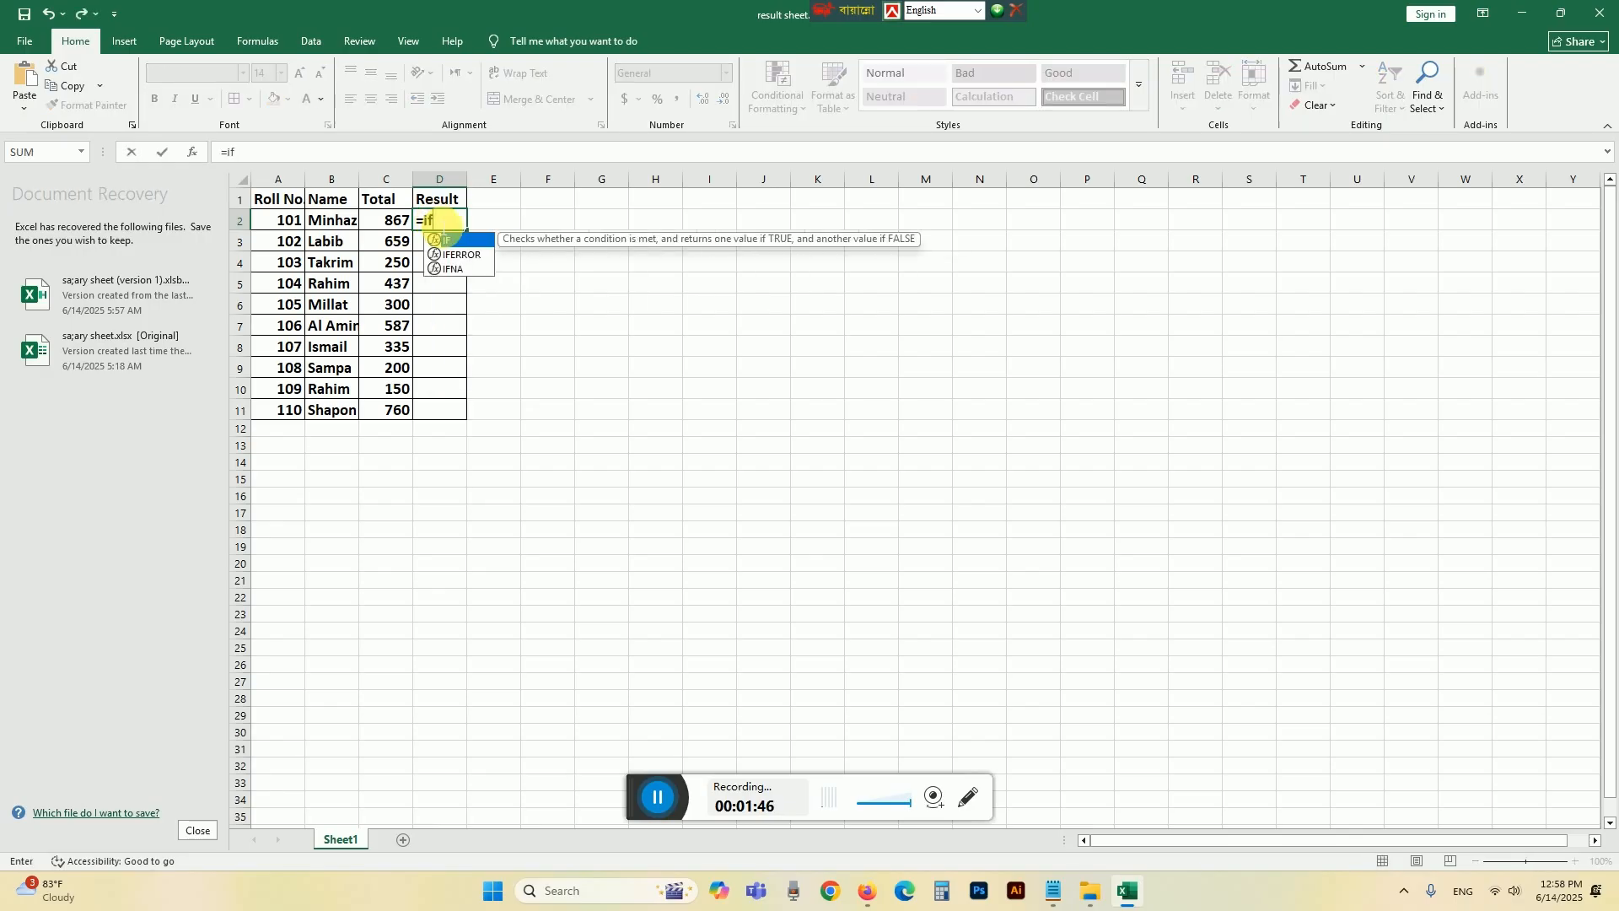
pyautogui.write('(')
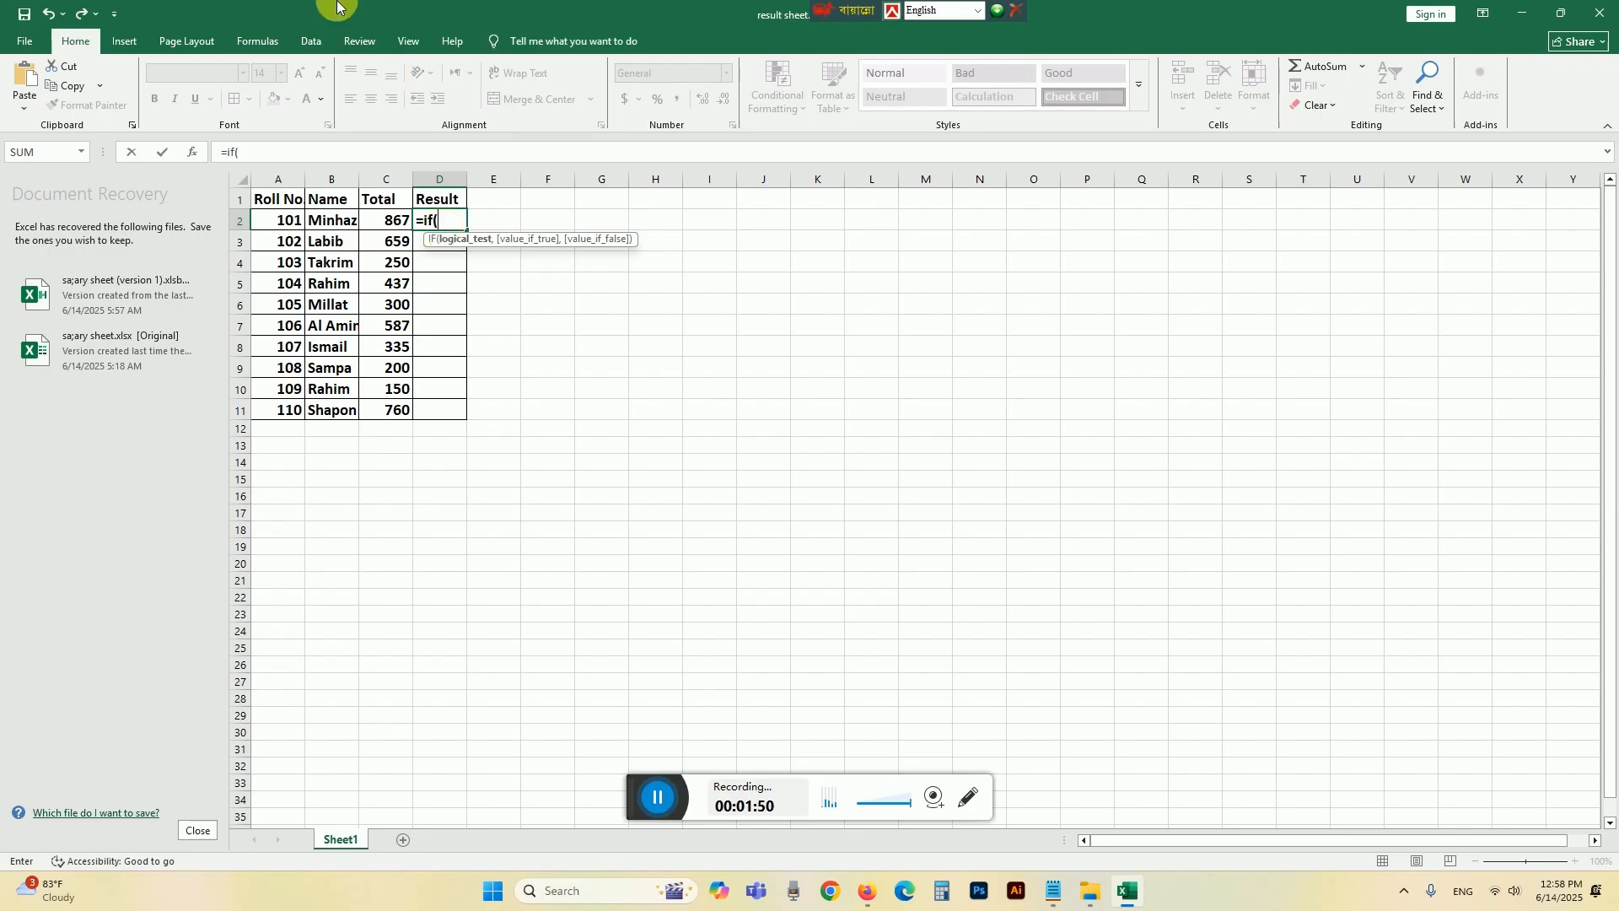
pyautogui.click(387, 223)
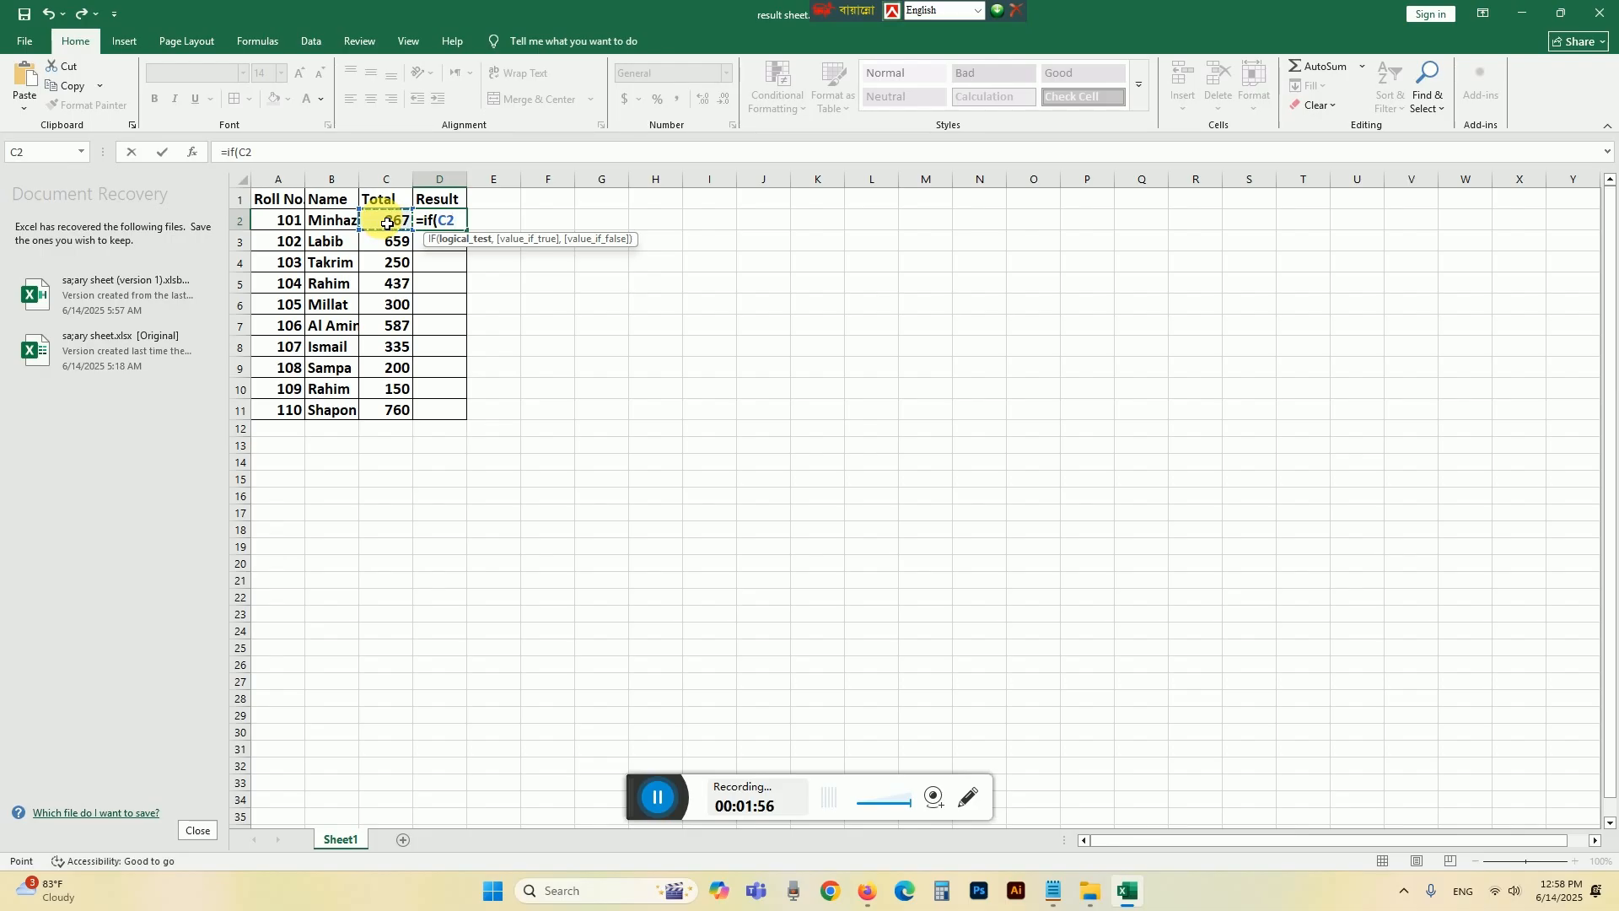
pyautogui.write('>=,')
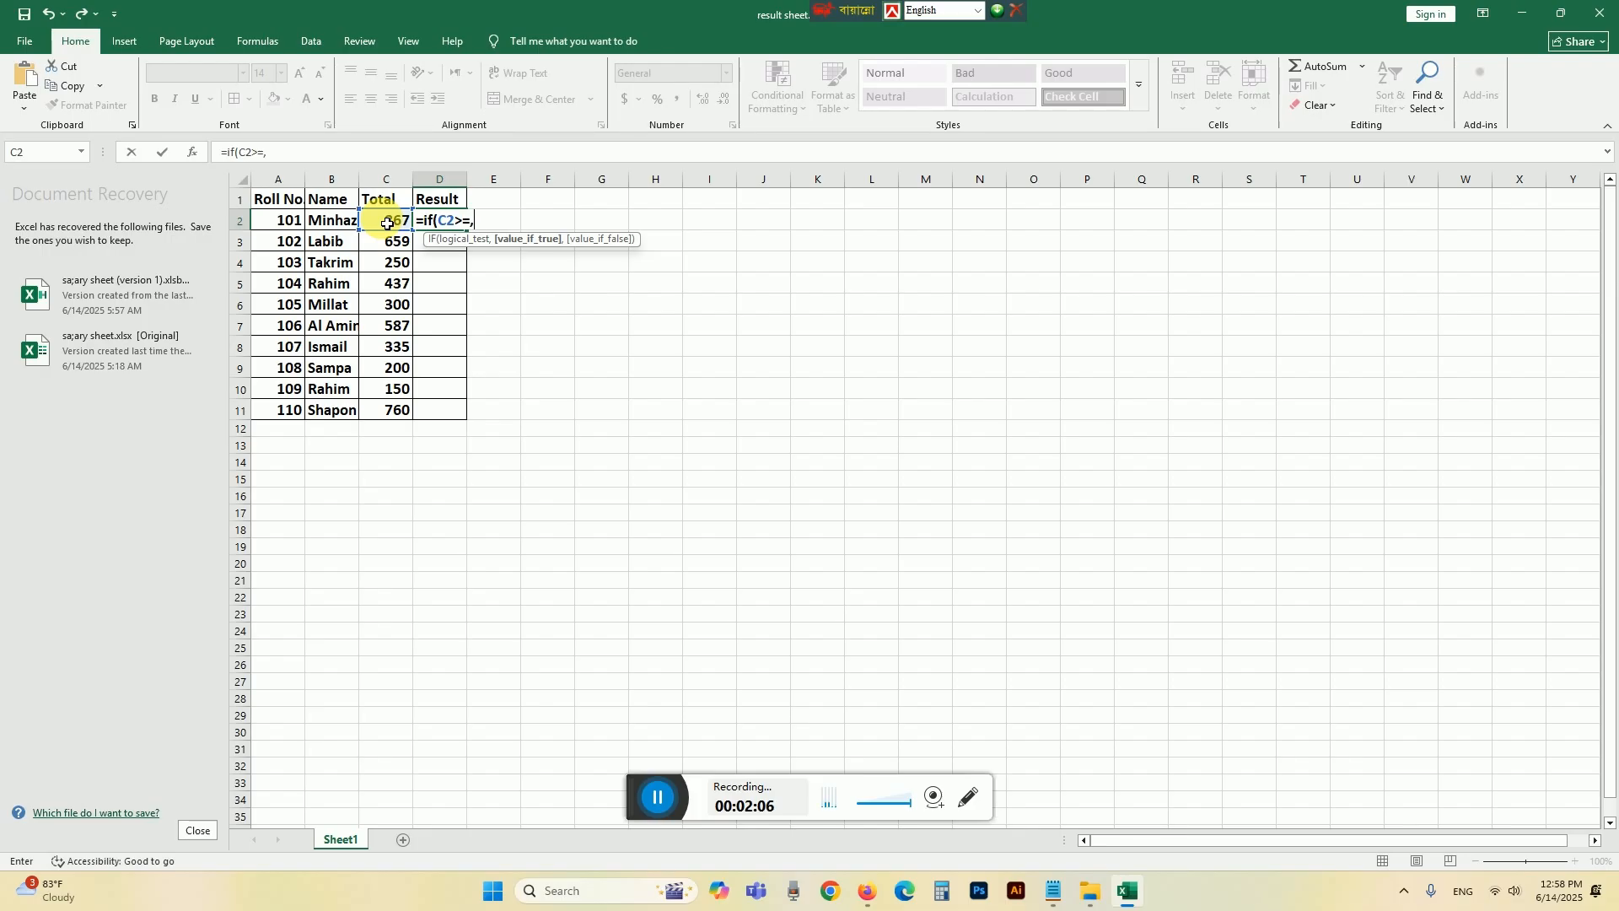
pyautogui.write('"A+",')
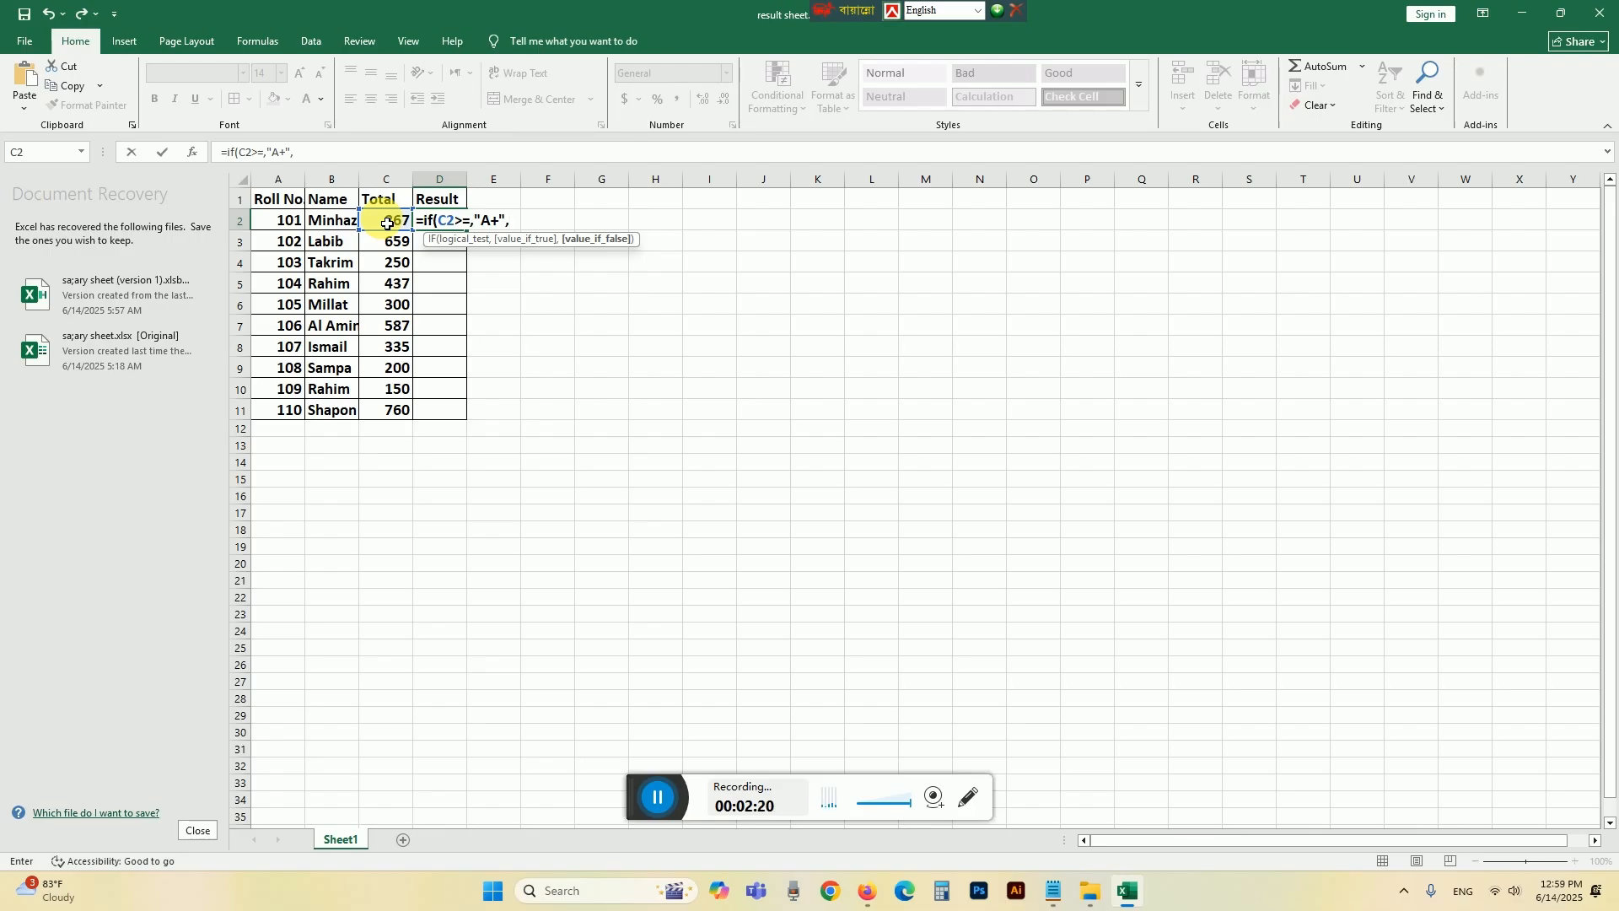
# Nest a second IF in the D2 formula that returns "A-" when C2>=700.
pyautogui.write('if')
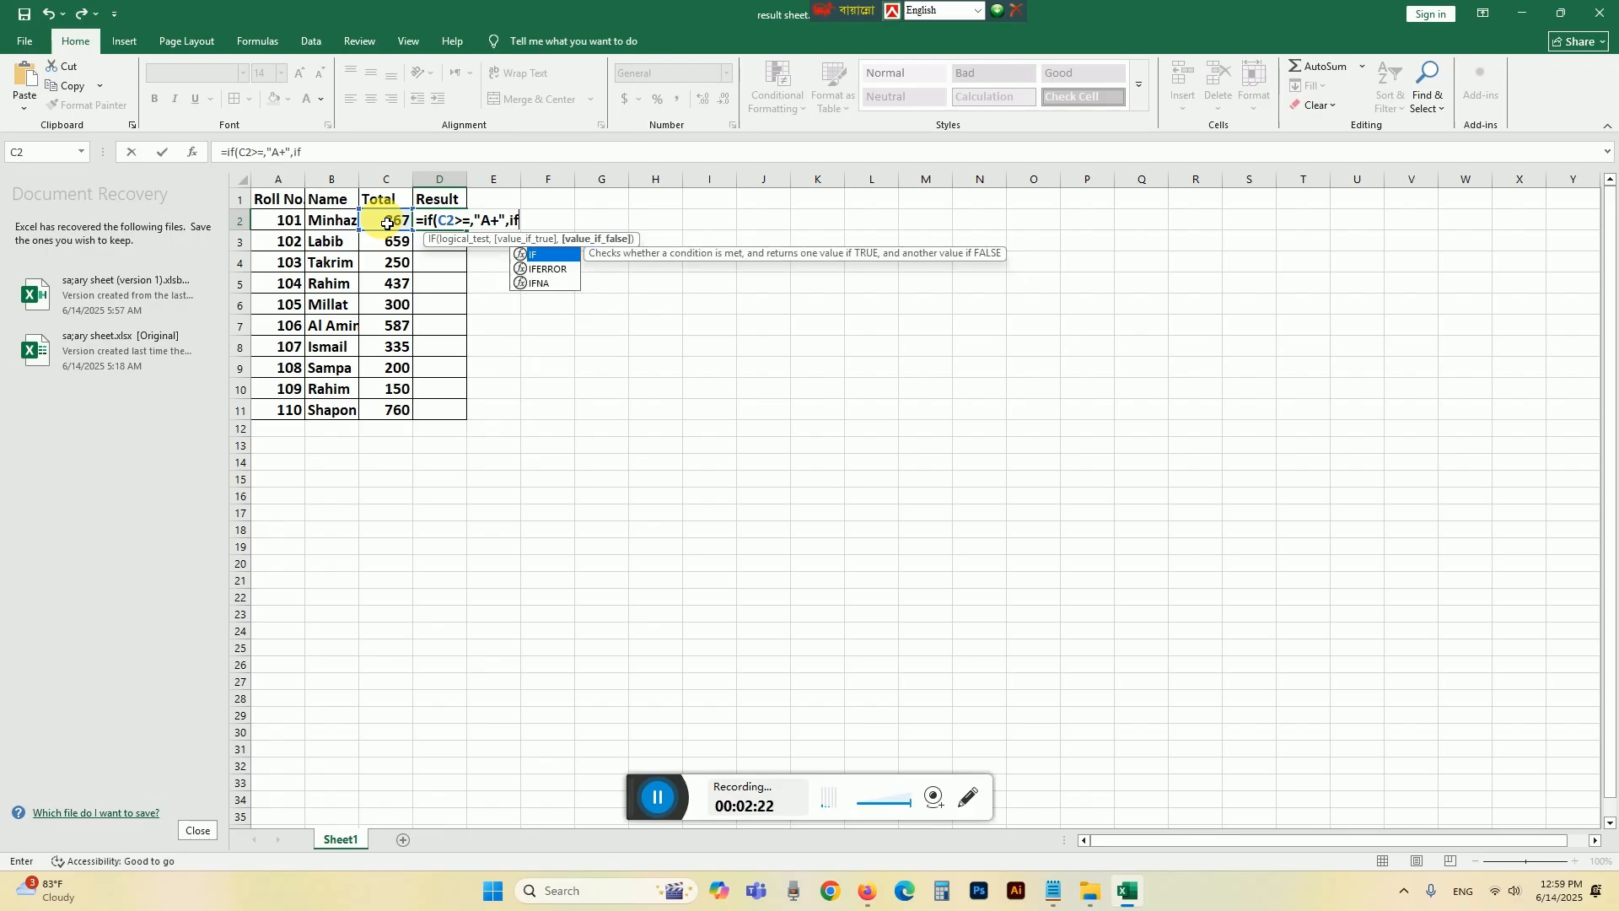
pyautogui.write('(')
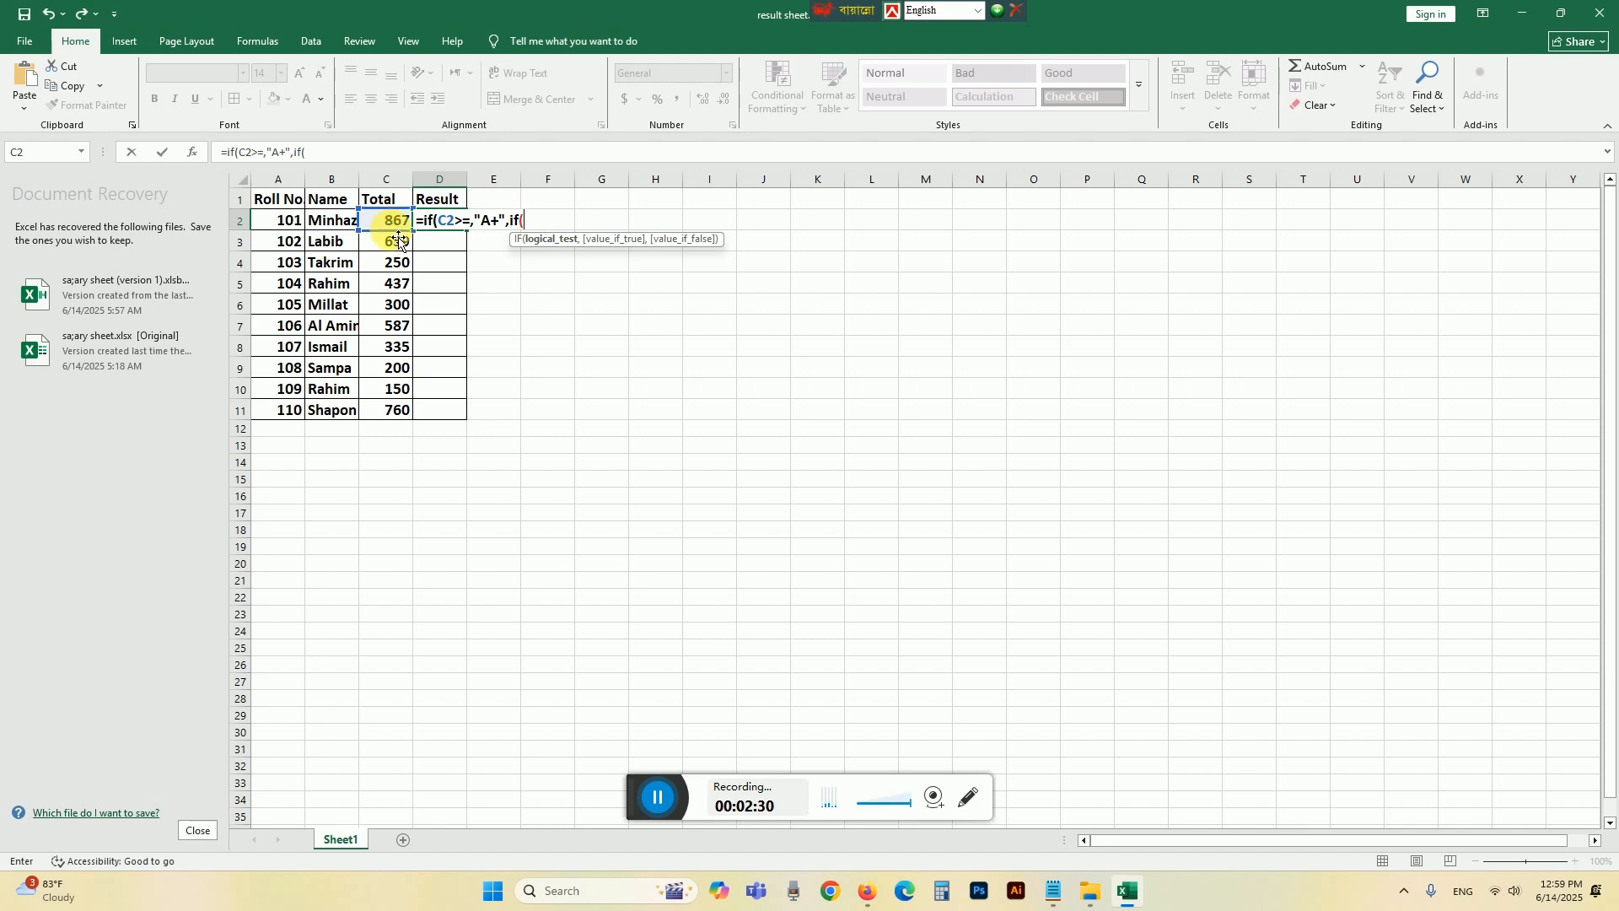
pyautogui.click(390, 224)
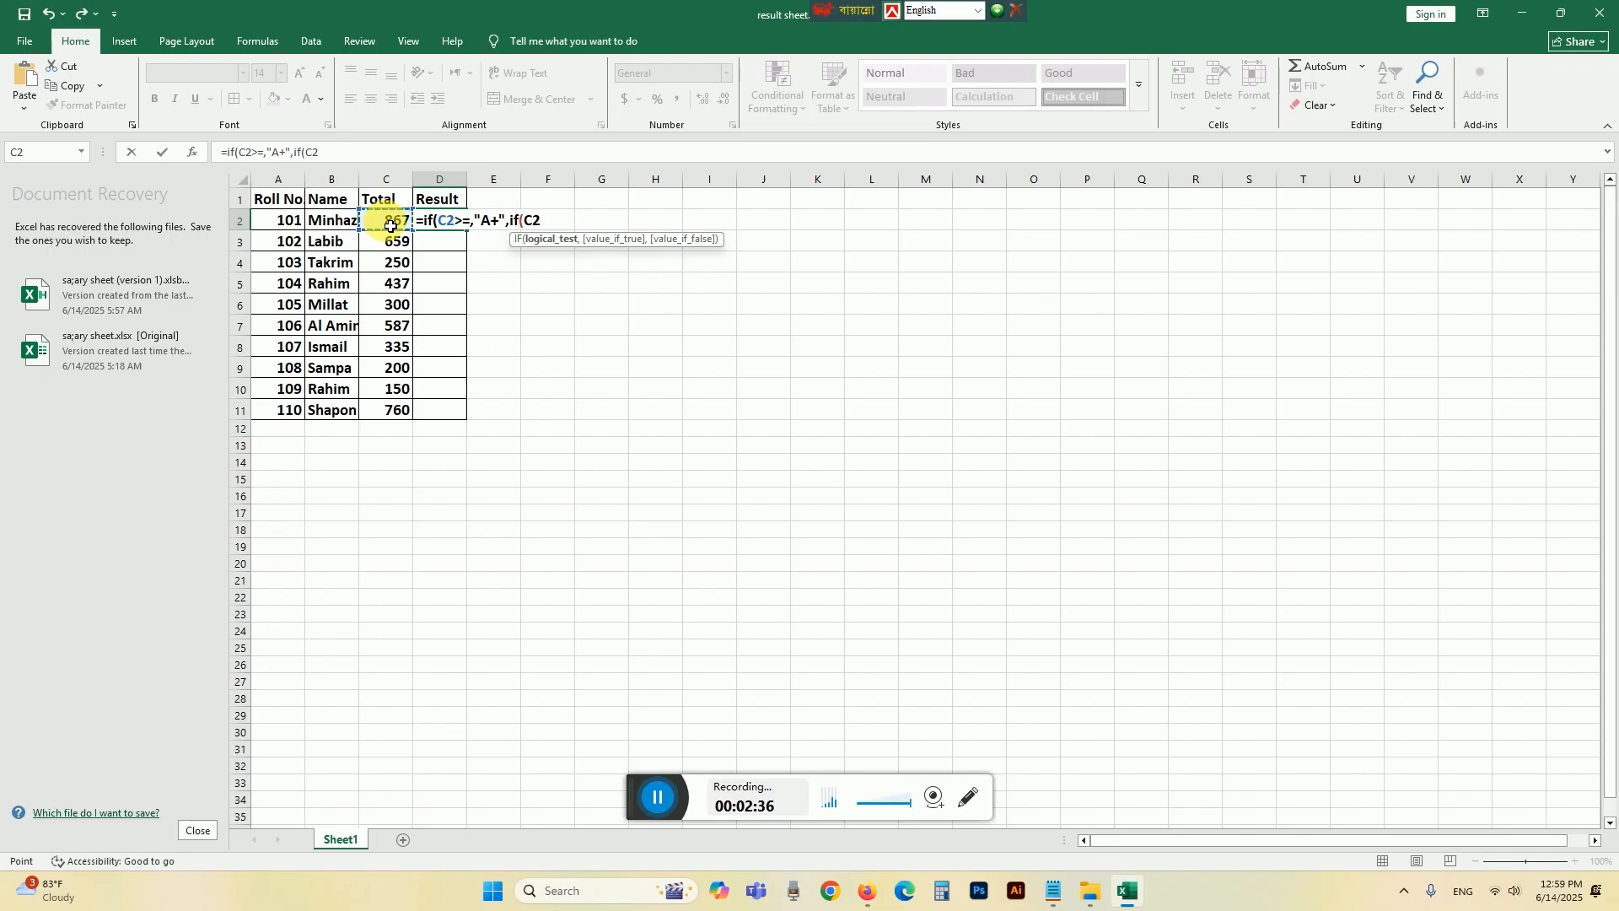
pyautogui.write('>=700,"')
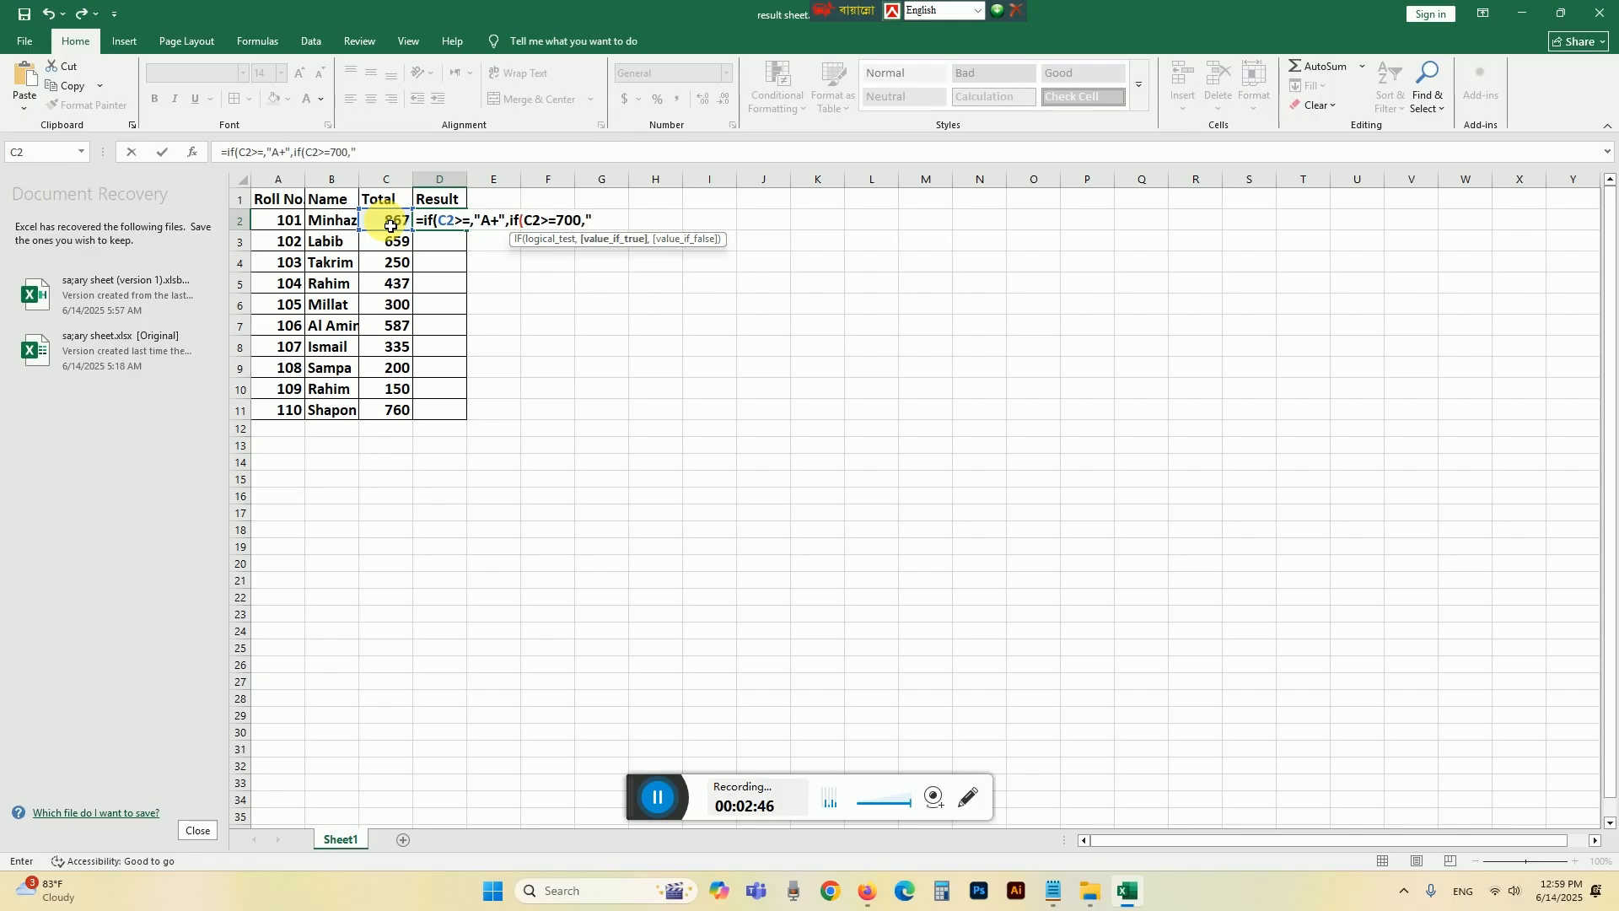
pyautogui.write('A-')
pyautogui.write('",')
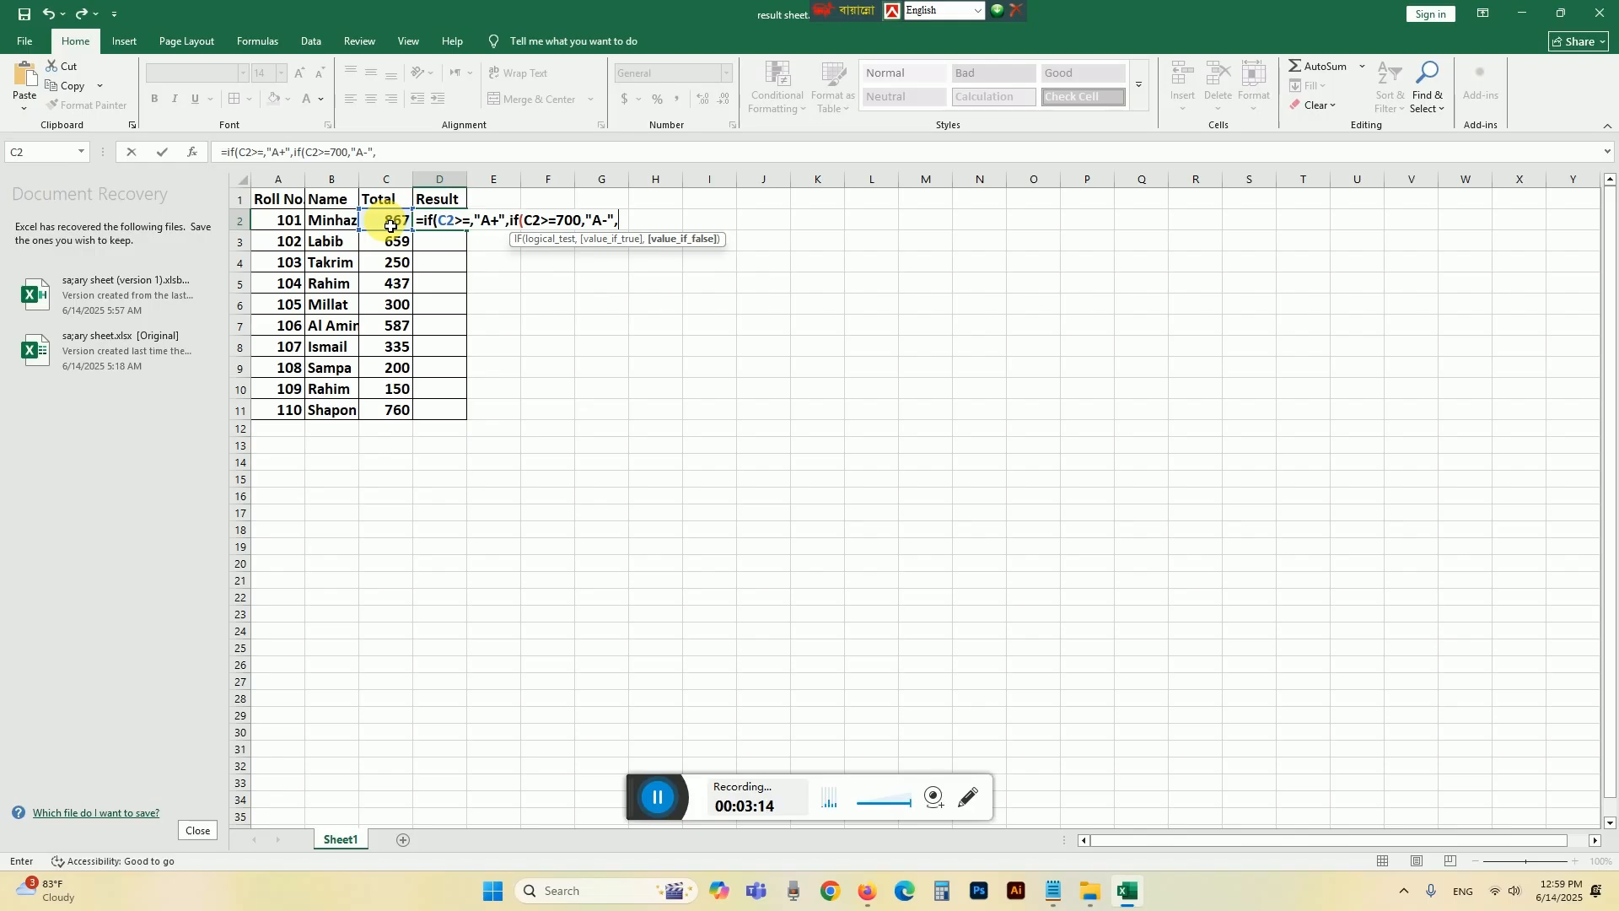
# Nest a third IF in the D2 formula that returns "A" when C2>=600.
pyautogui.write('if(')
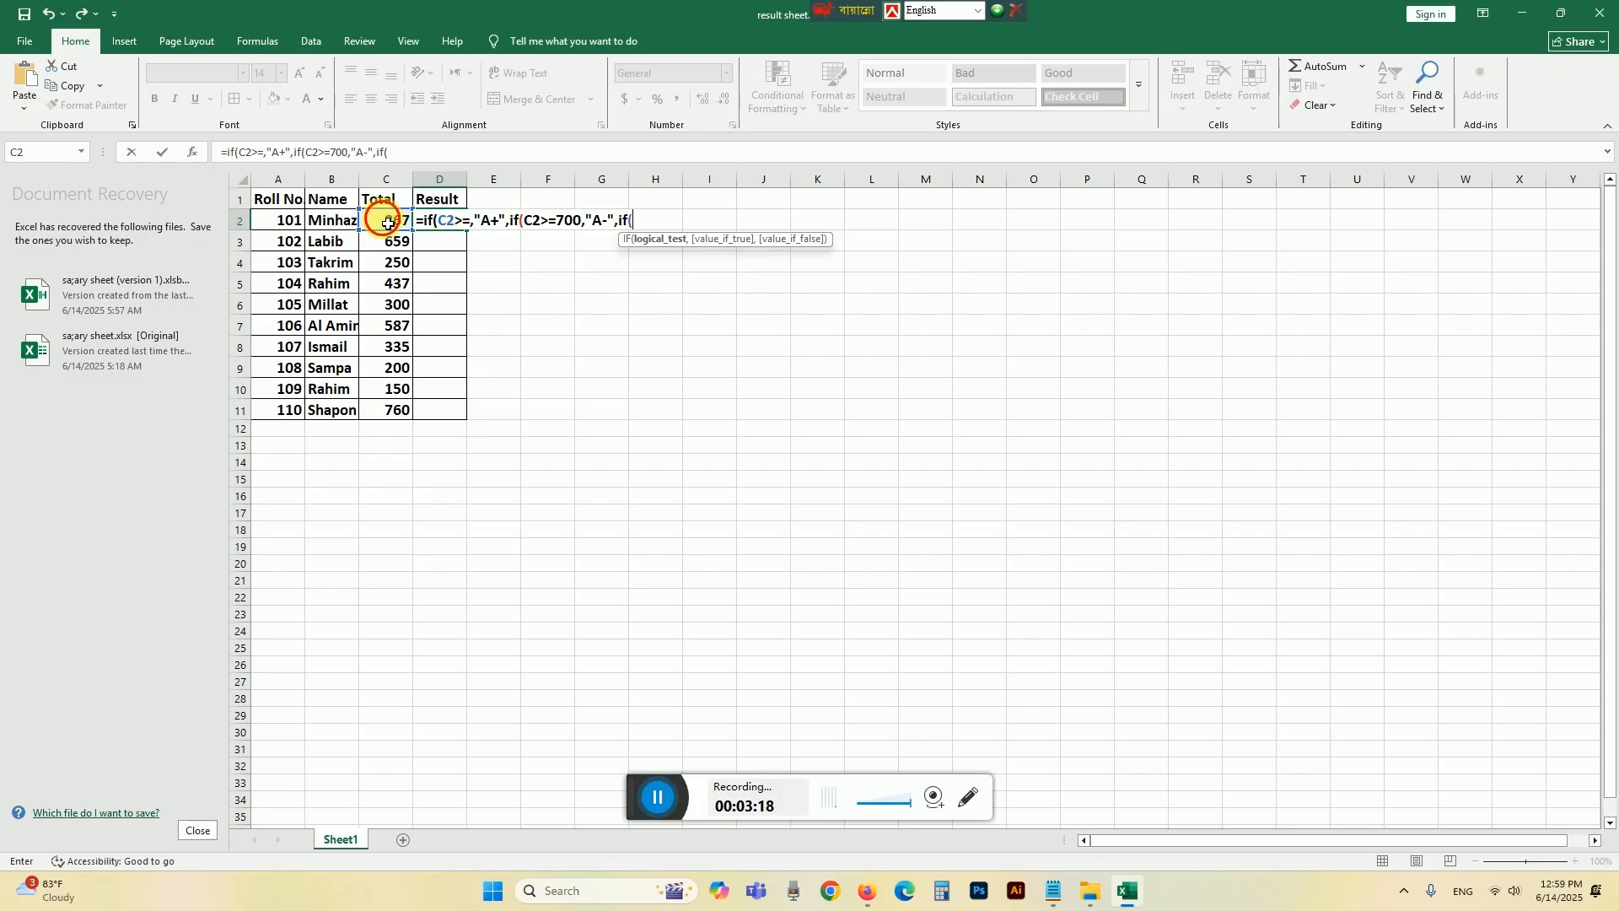
pyautogui.click(389, 224)
pyautogui.write('>=600,')
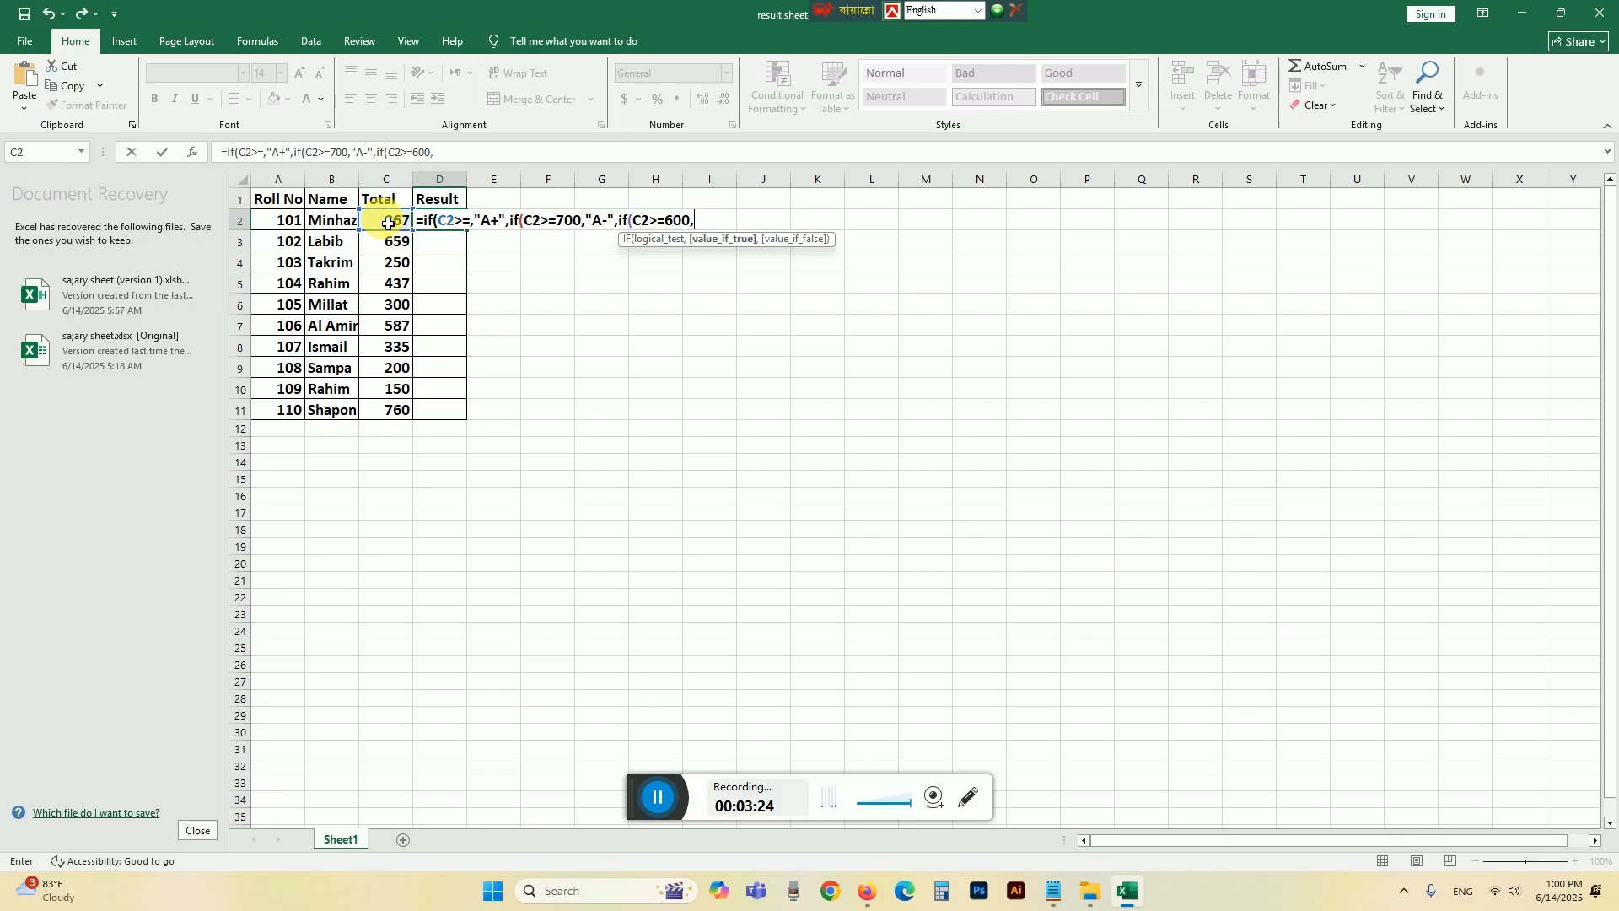
pyautogui.write('"A",')
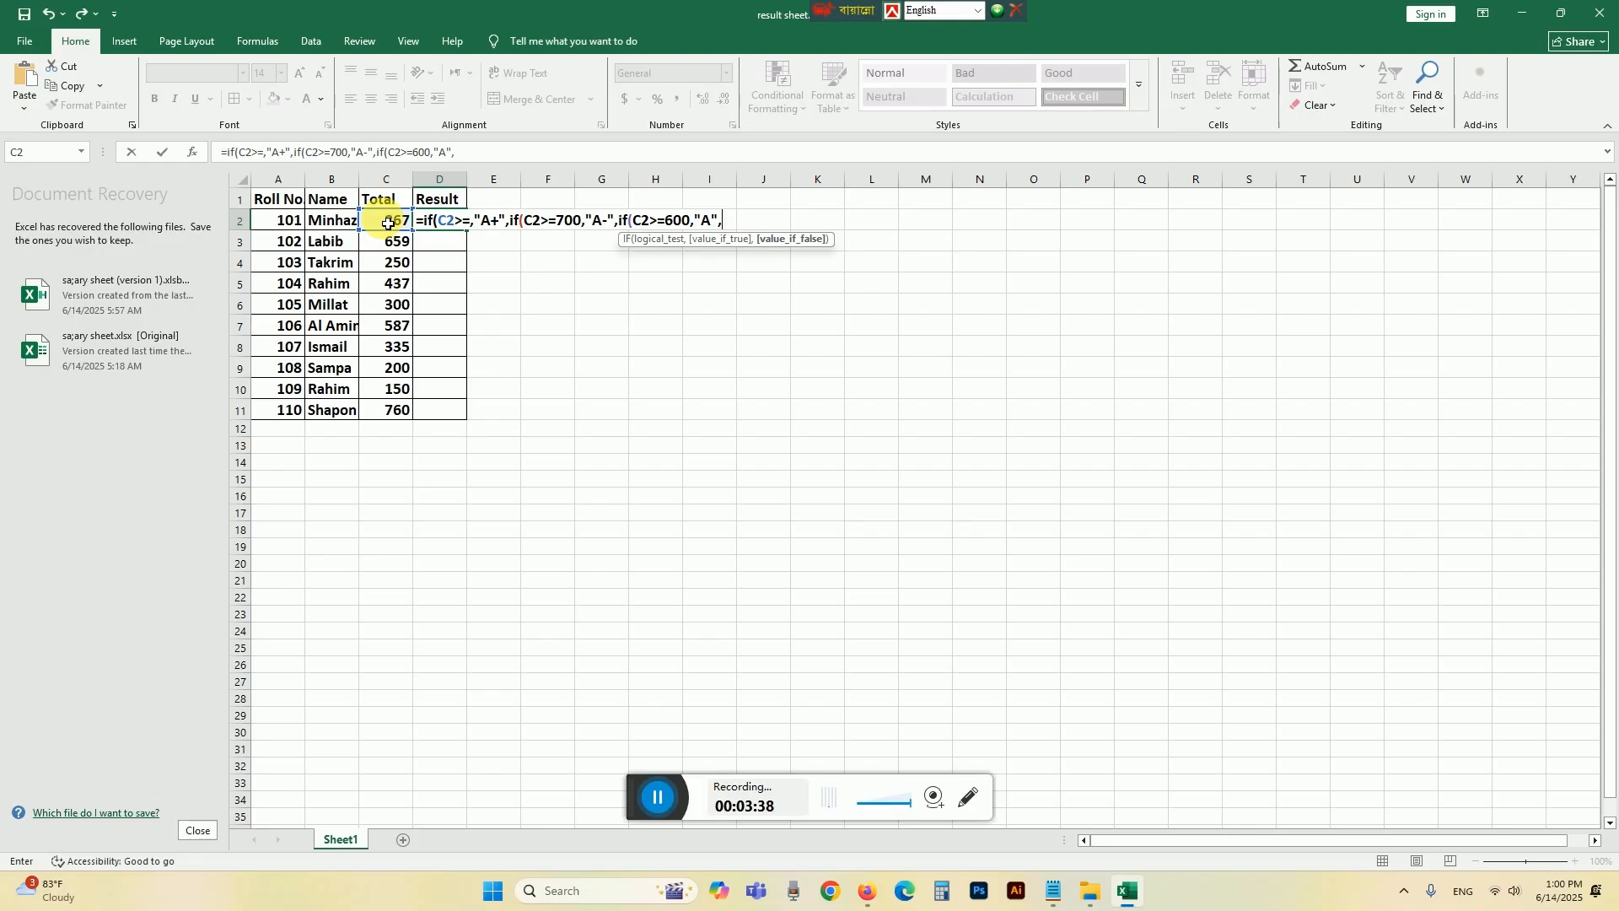
# Nest a fourth IF in the D2 formula that returns "B" when C2>=500.
pyautogui.write('if')
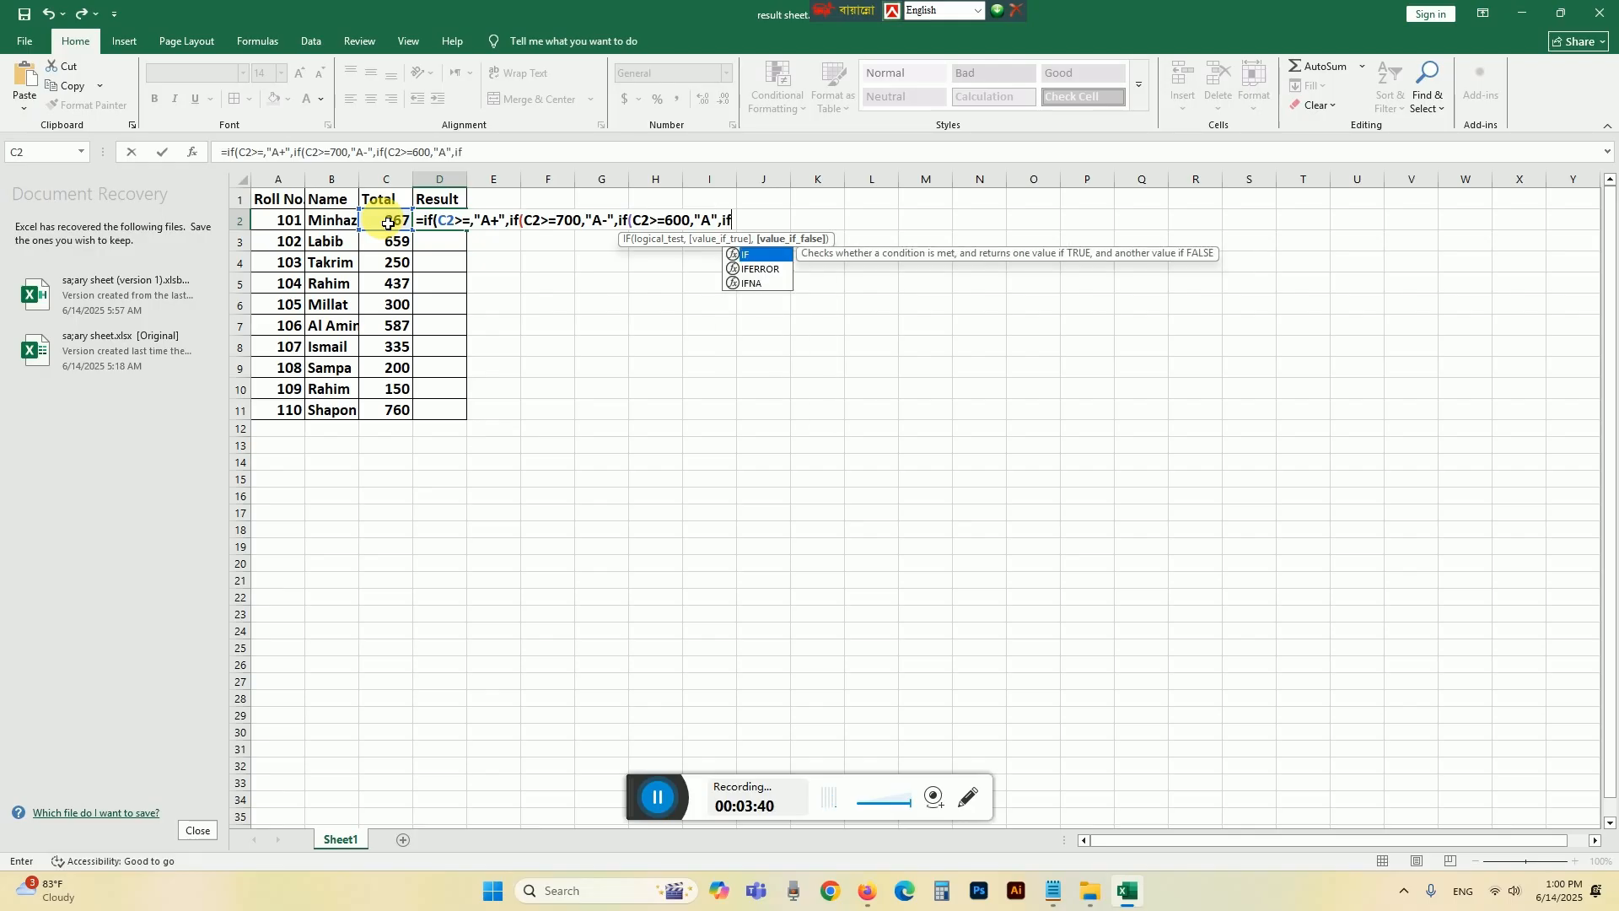
pyautogui.write('(')
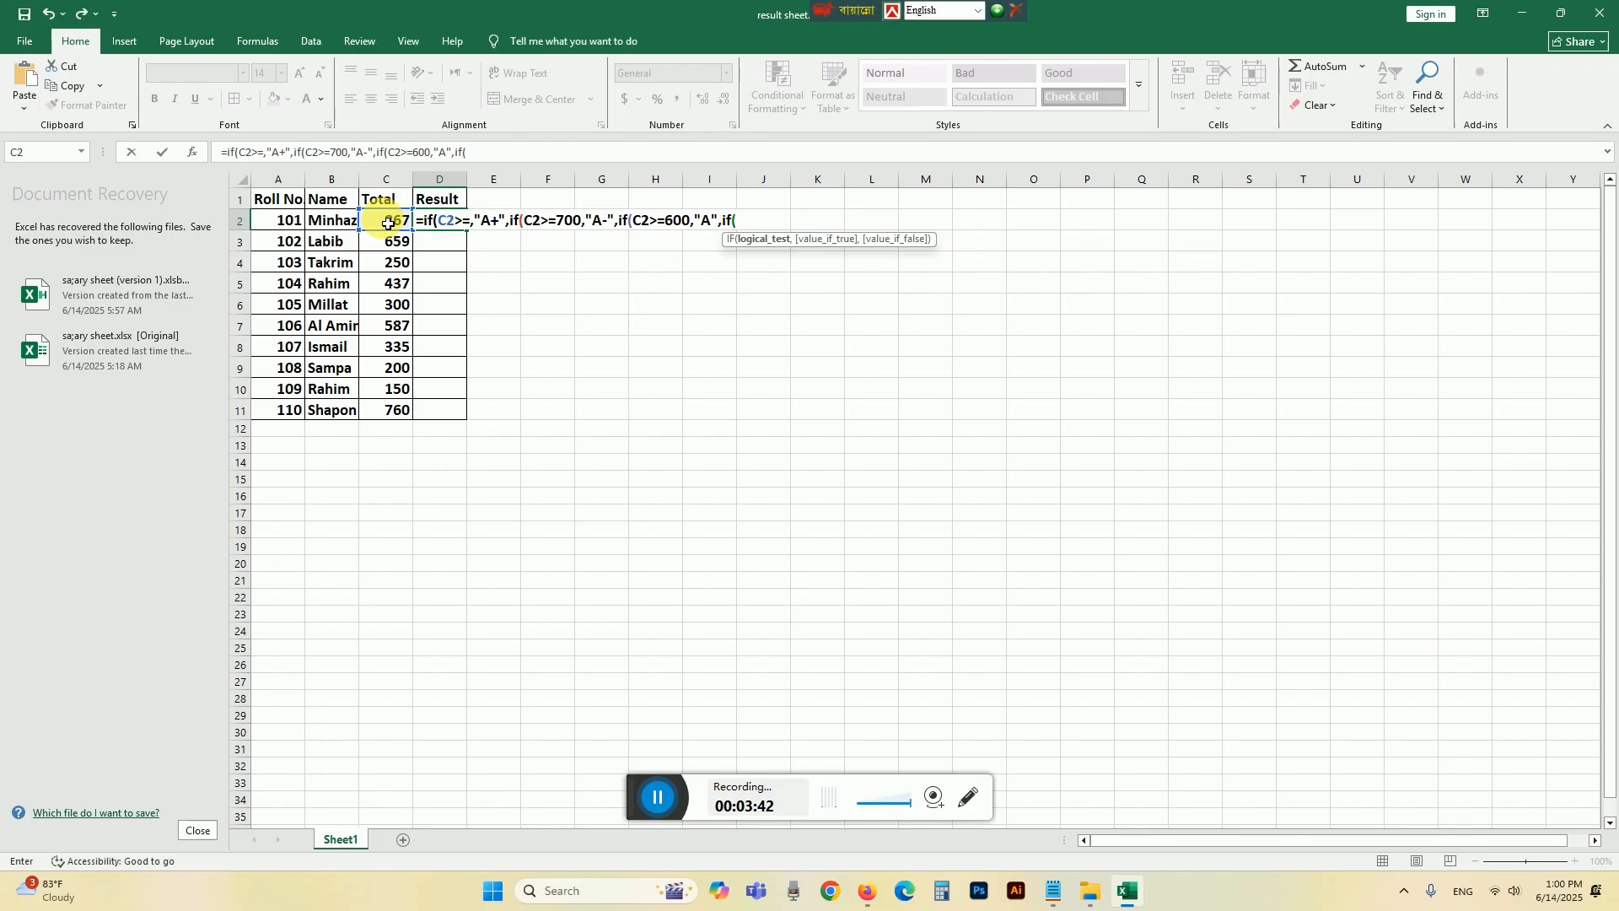
pyautogui.write('c2>=500,')
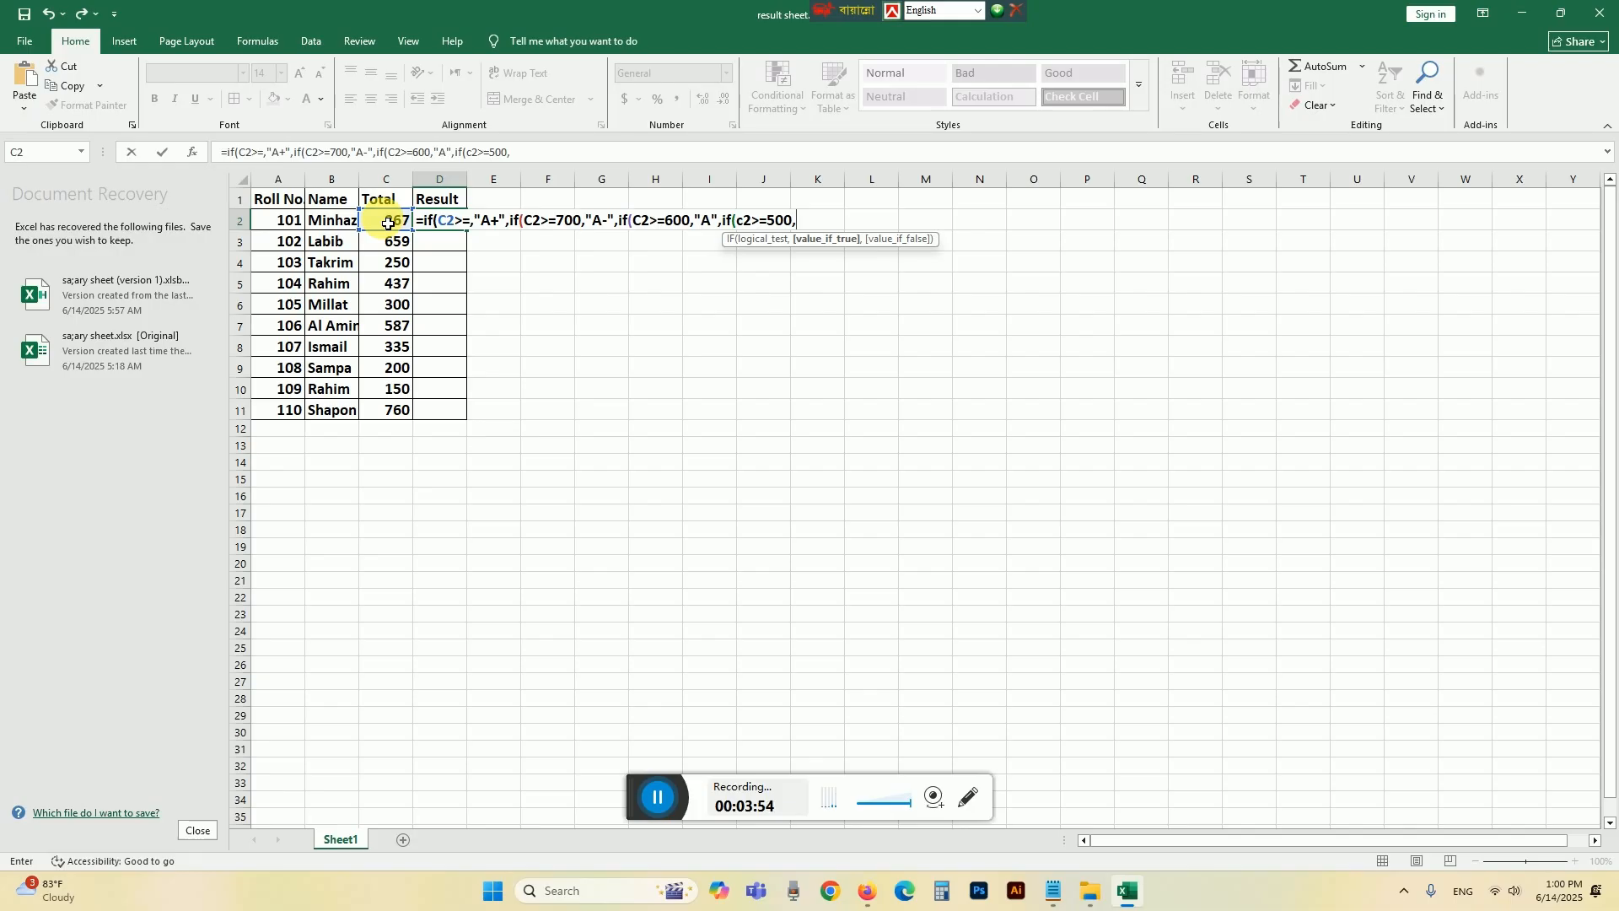
pyautogui.write('"B",')
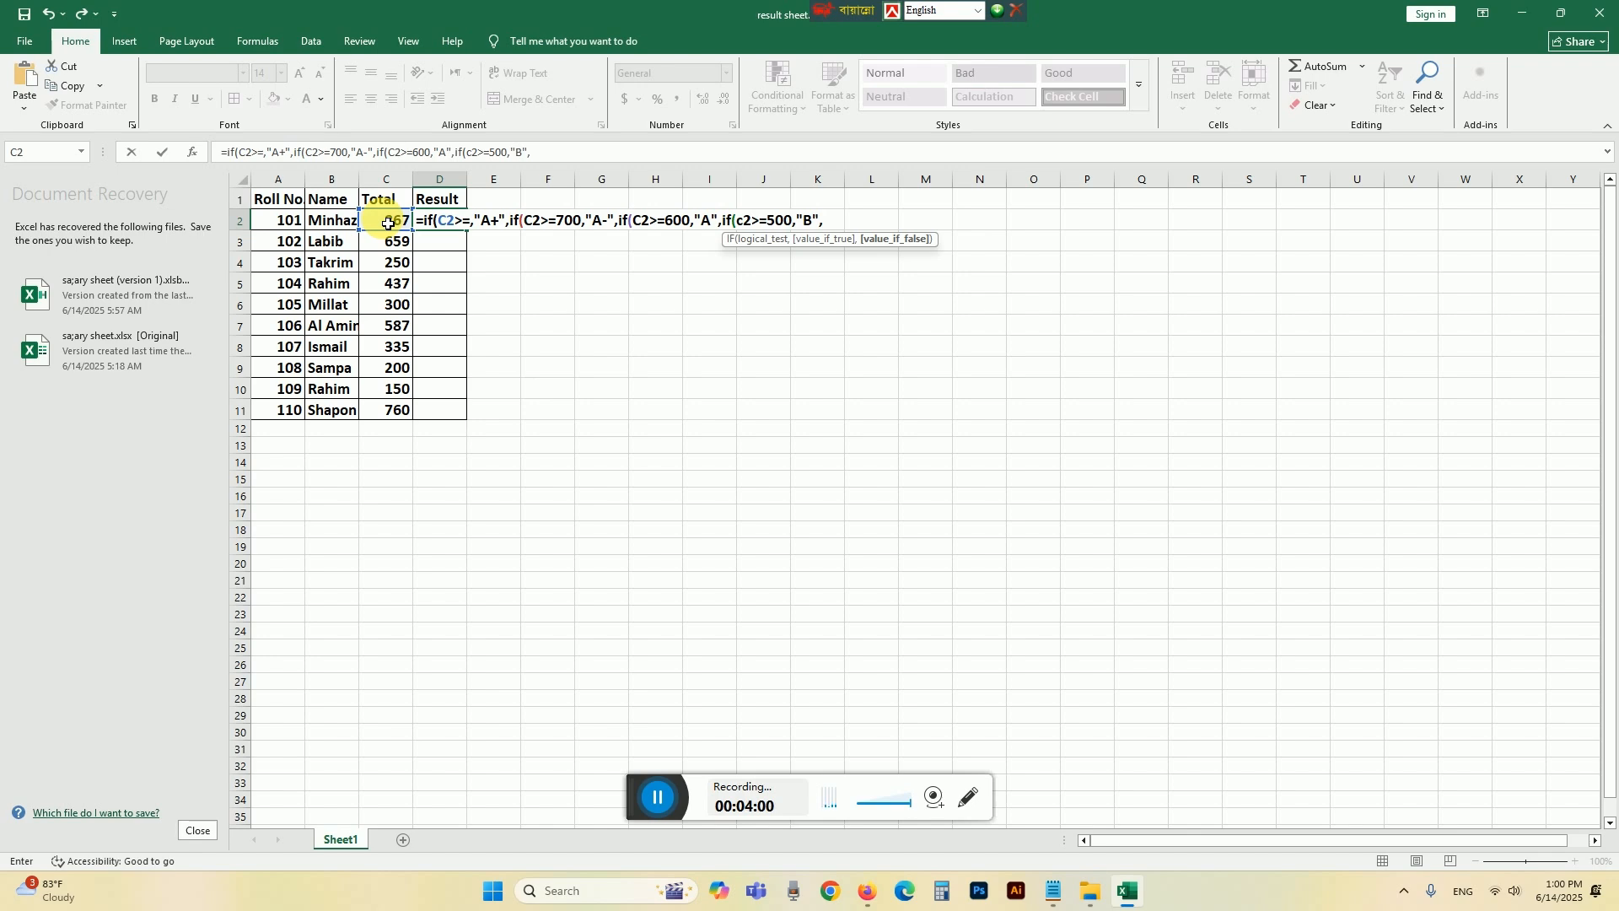
# Nest a fifth IF in the D2 formula that returns "C" when C2>=400.
pyautogui.write('if(')
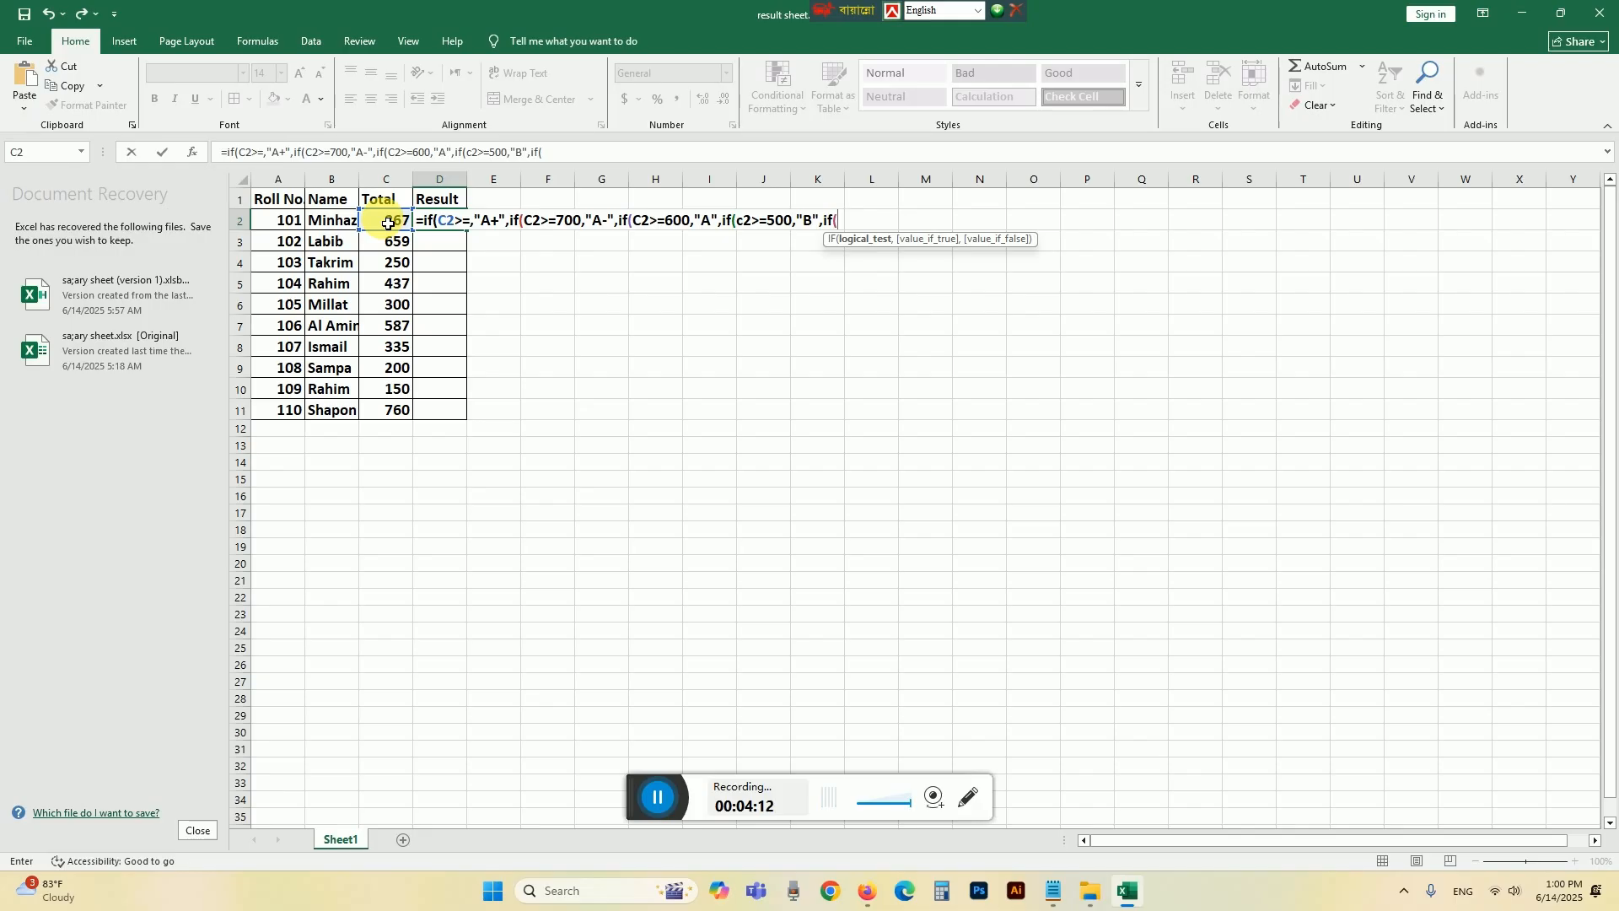
pyautogui.write('c2>=400,')
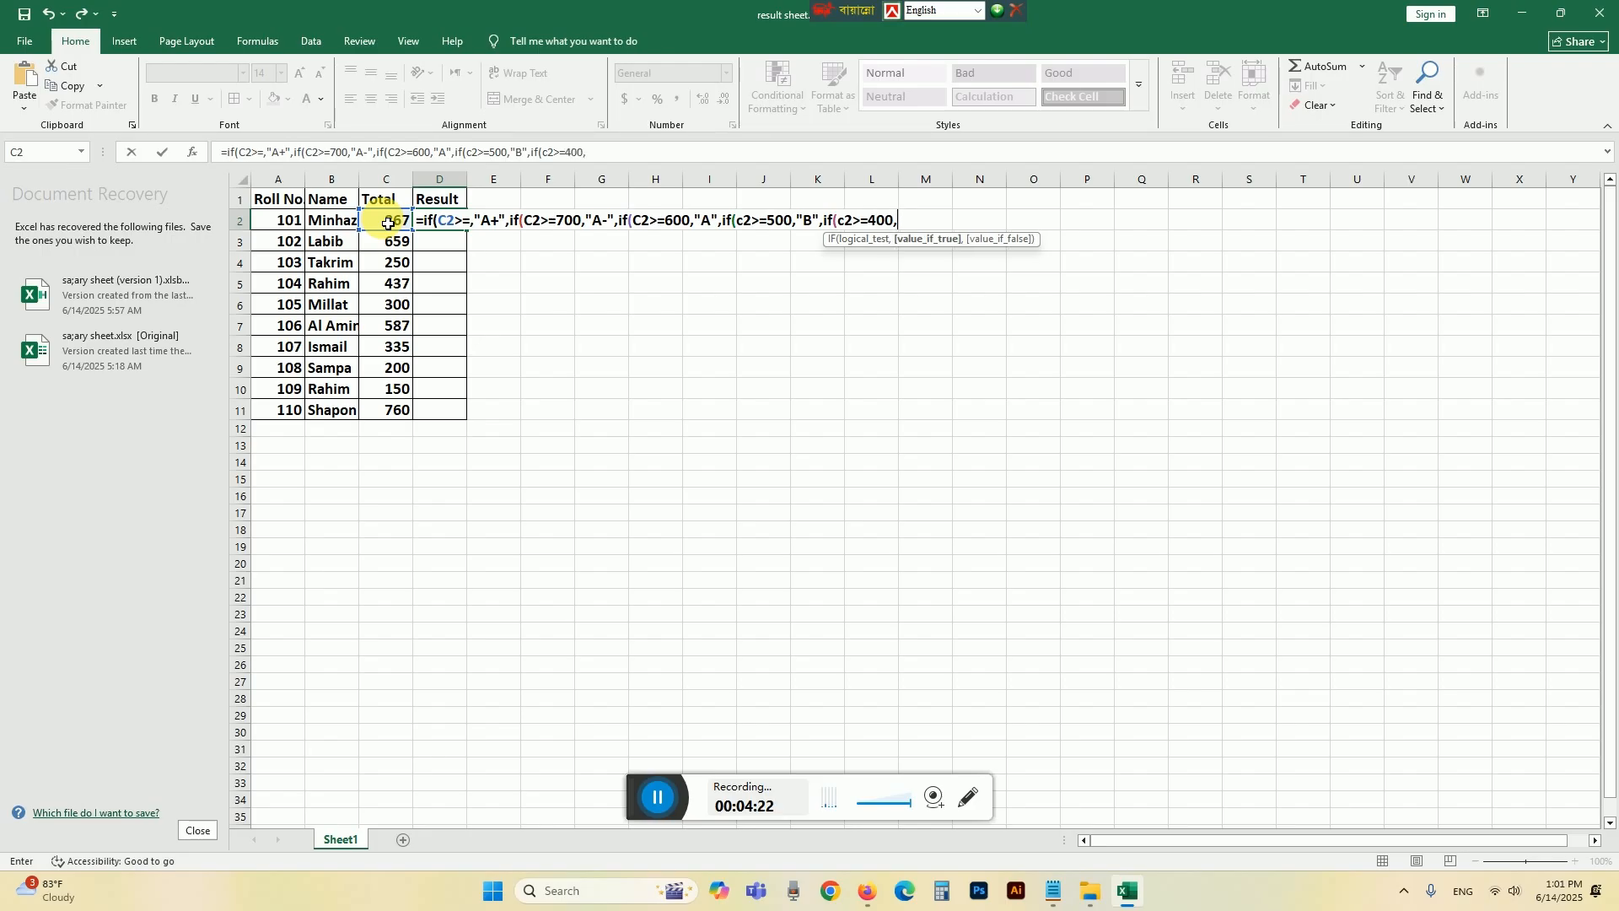
pyautogui.write('"C",')
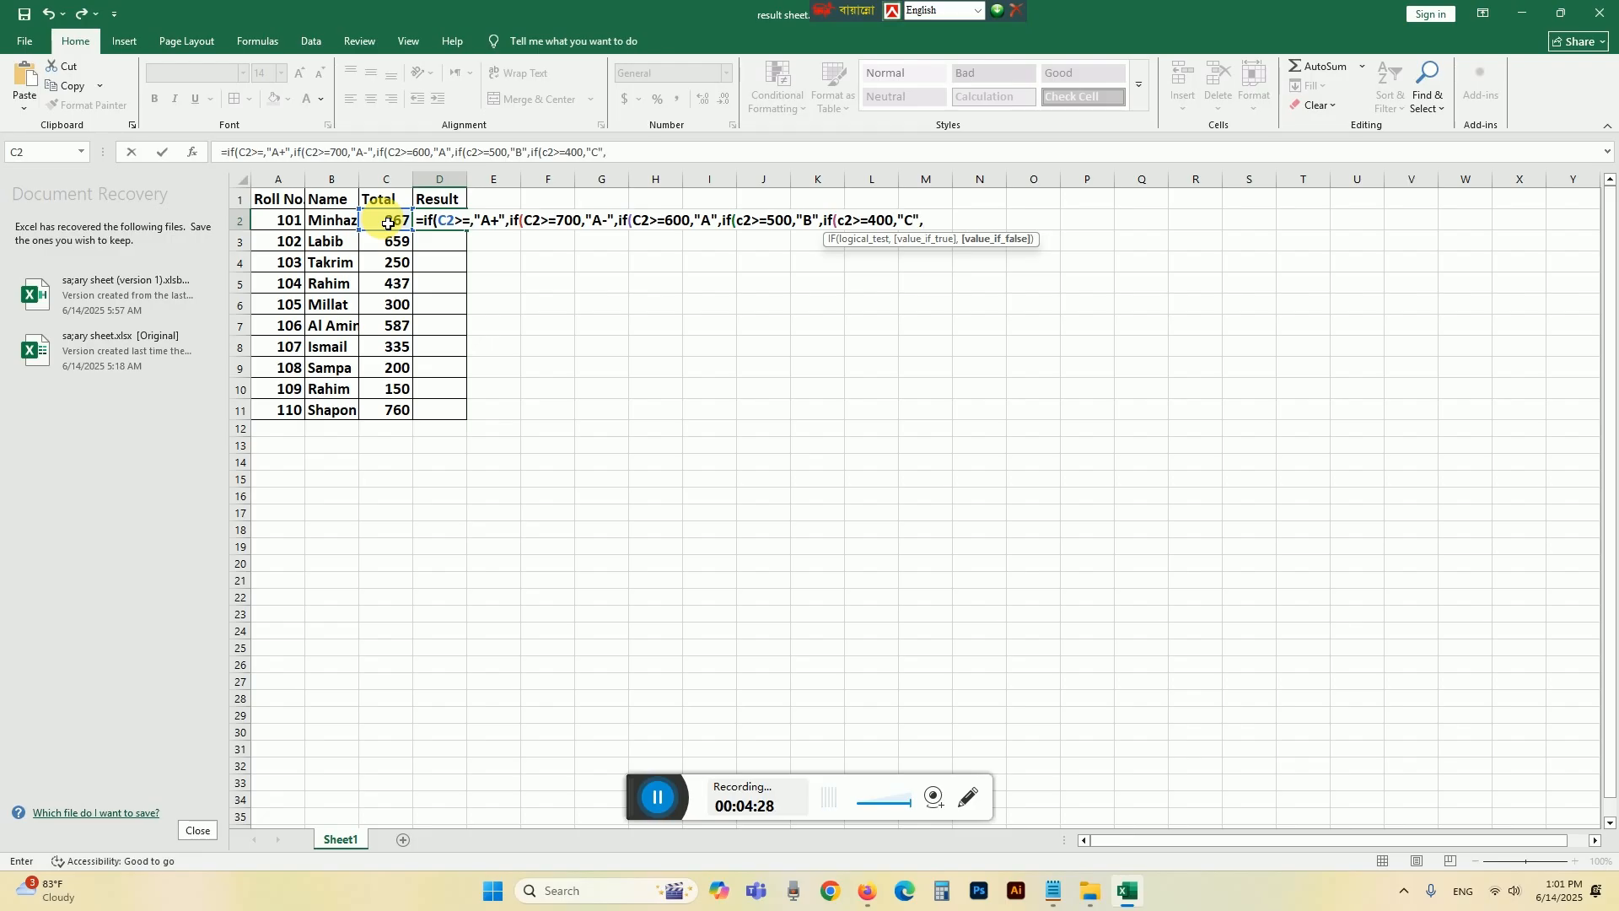
# Nest a sixth IF in the D2 formula that returns "D" when C2>=330.
pyautogui.write('if')
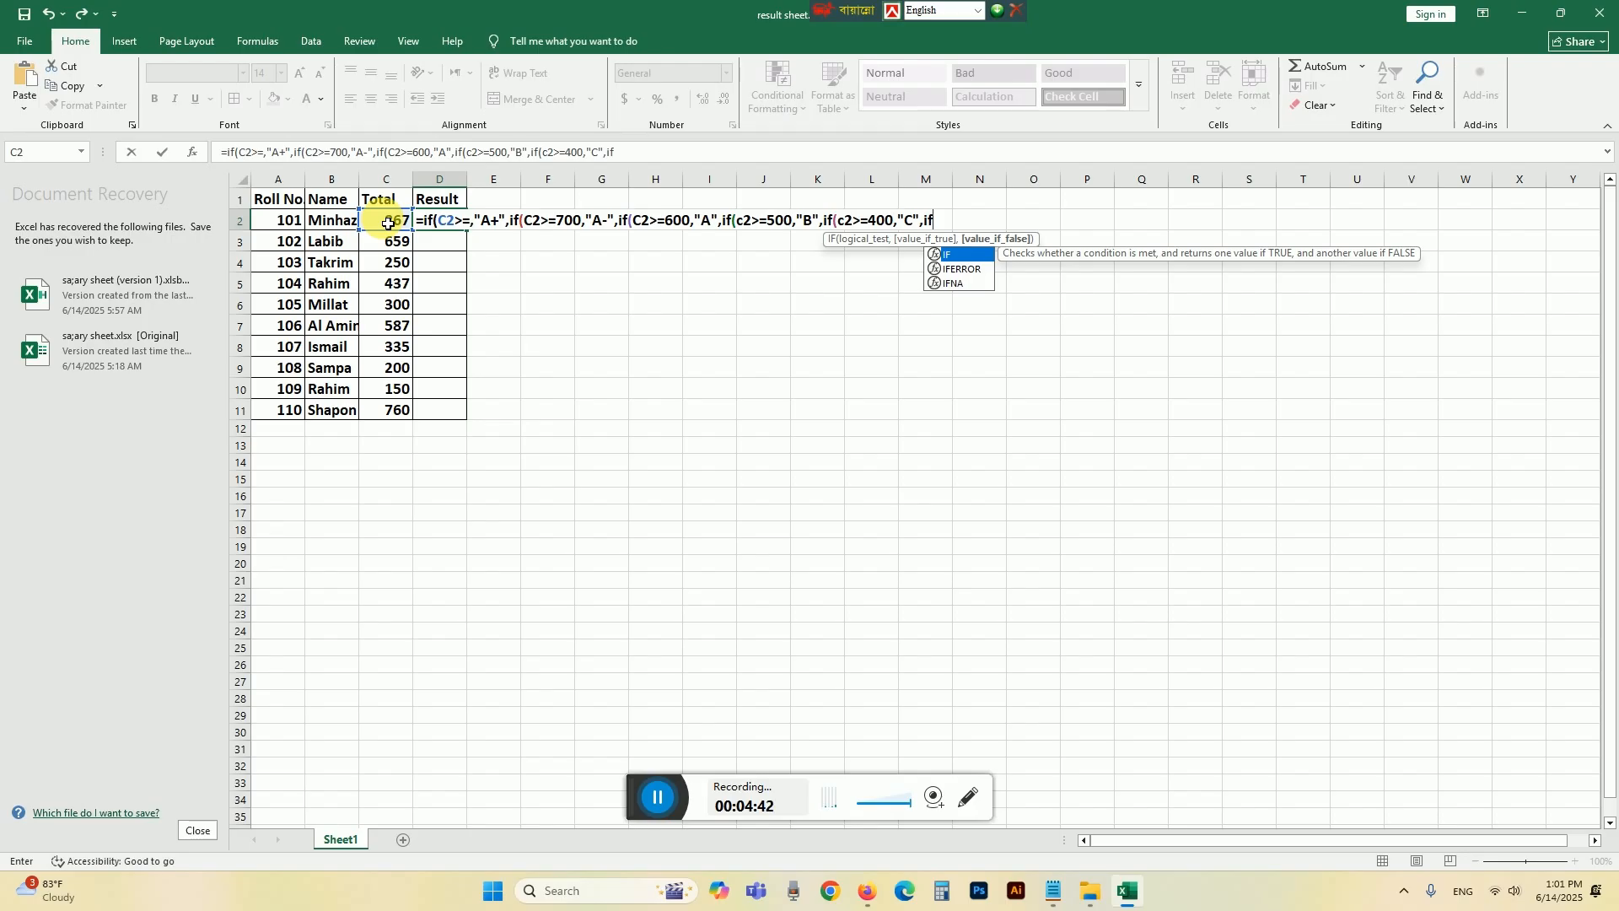
pyautogui.write('(')
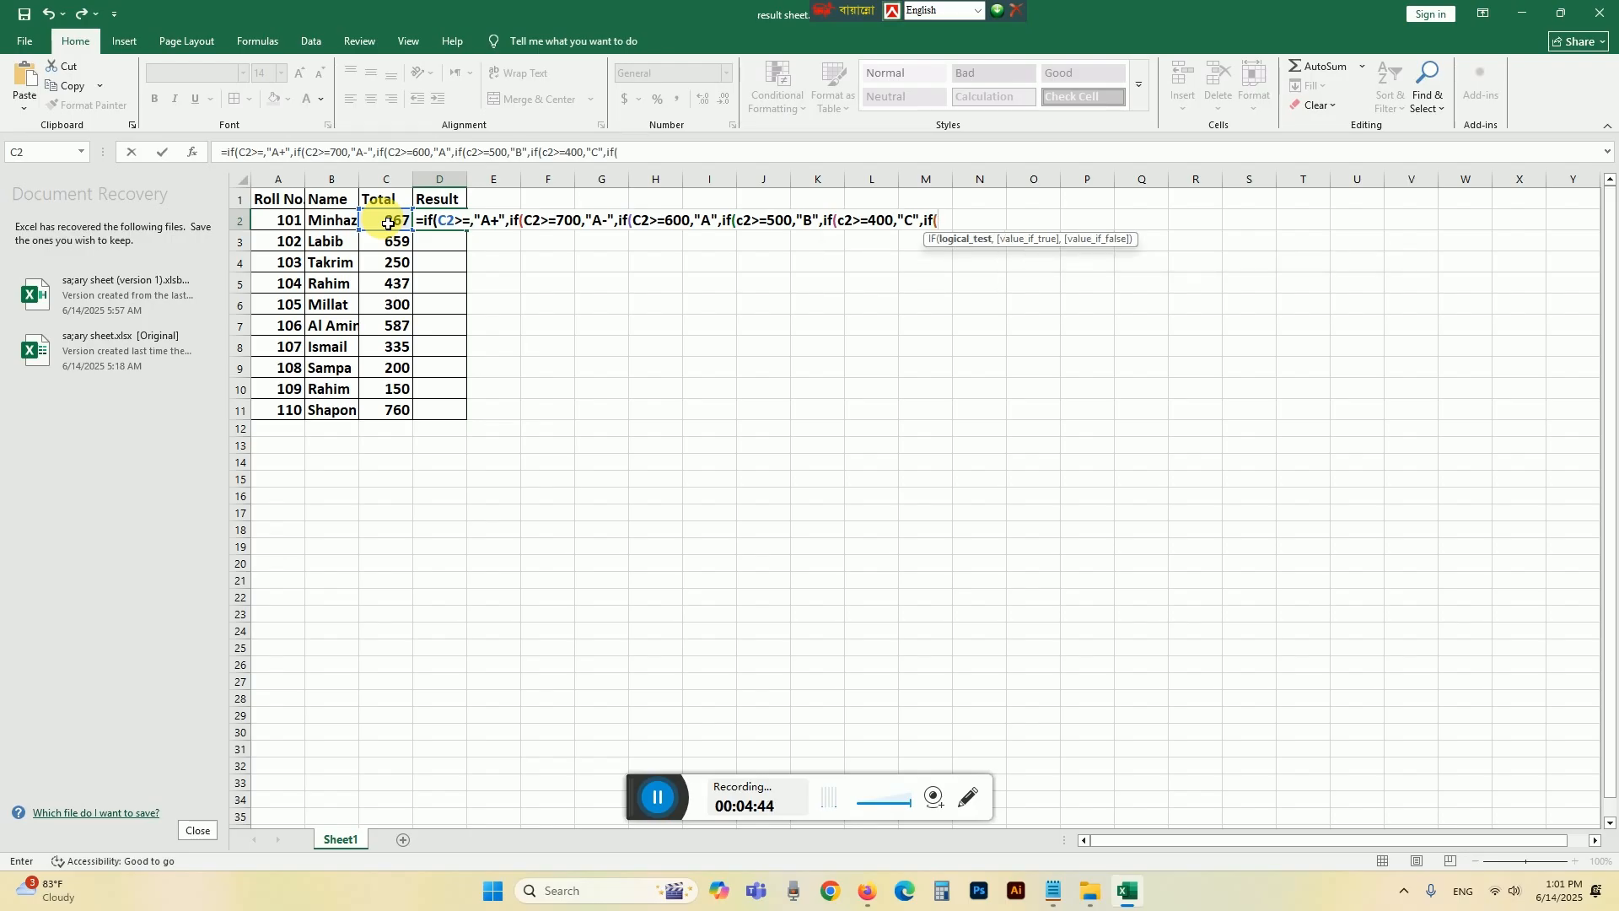
pyautogui.write('c')
pyautogui.write('2')
pyautogui.write('>=')
pyautogui.write('33')
pyautogui.write('0,"')
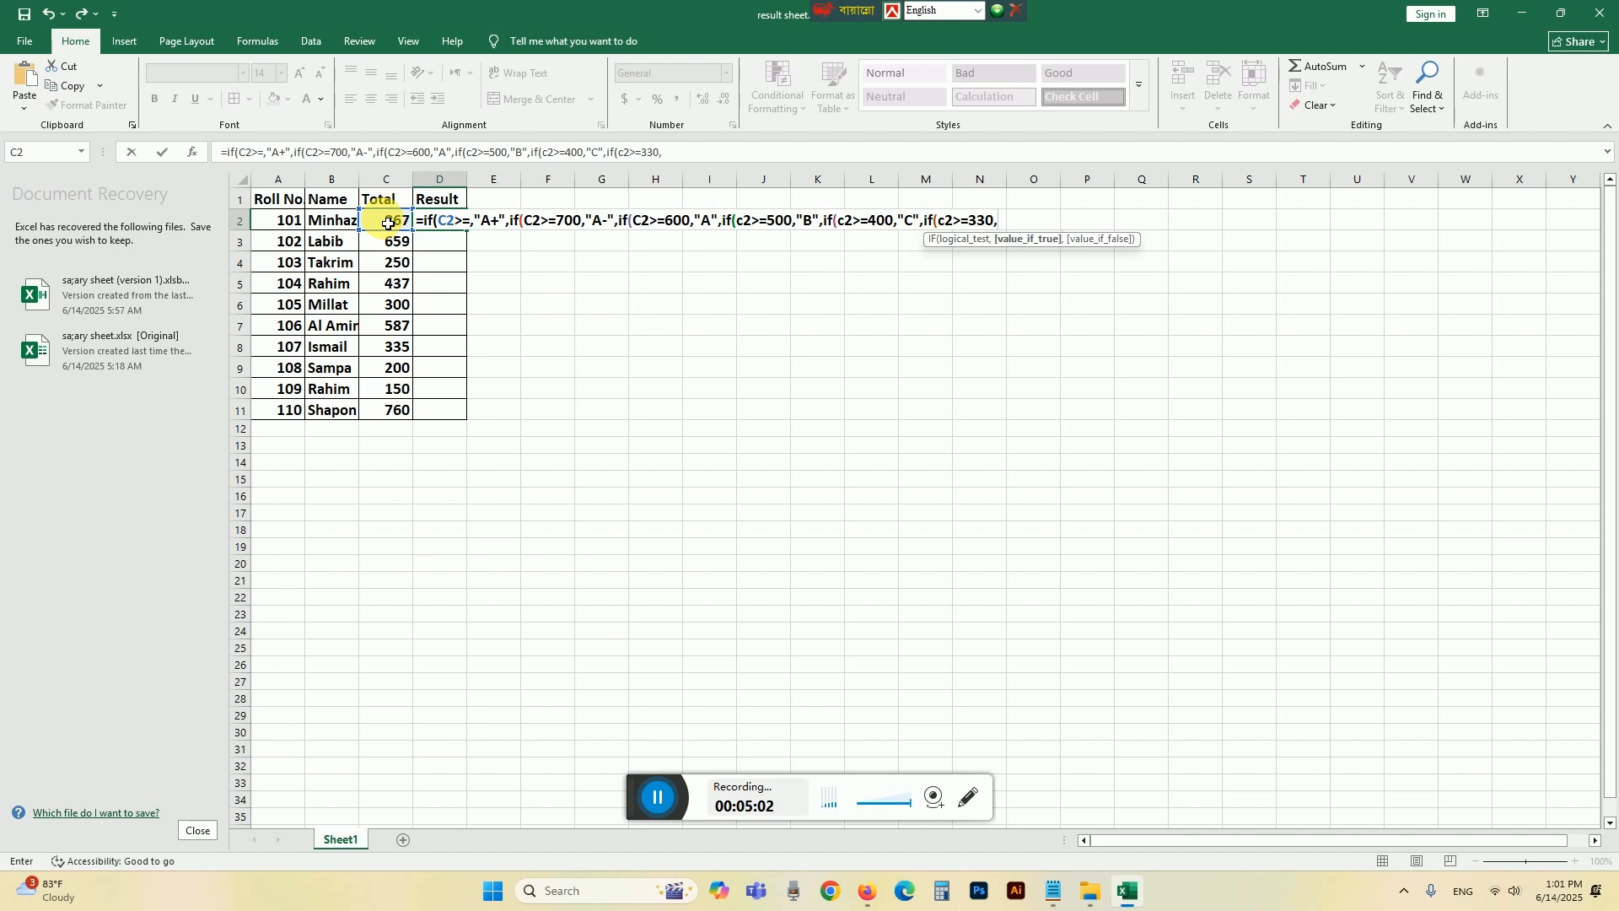
pyautogui.write('D",')
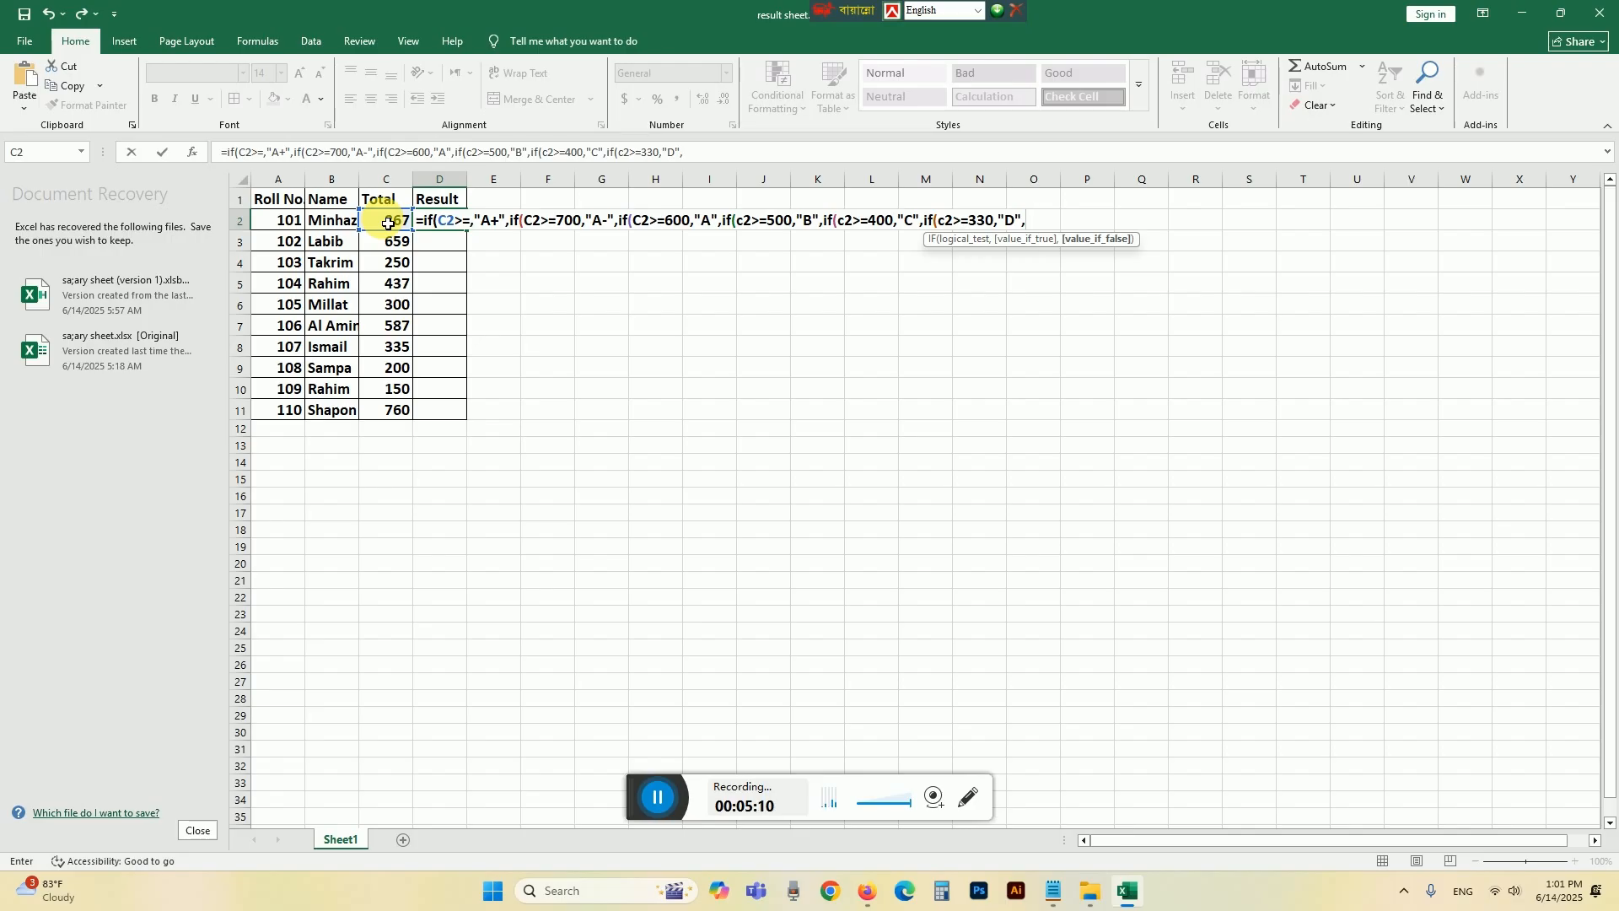
# Add "Fail" as the final value if false, close all six nested IFs and try to enter the D2 formula.
pyautogui.write('","Fail"')
pyautogui.write(')')
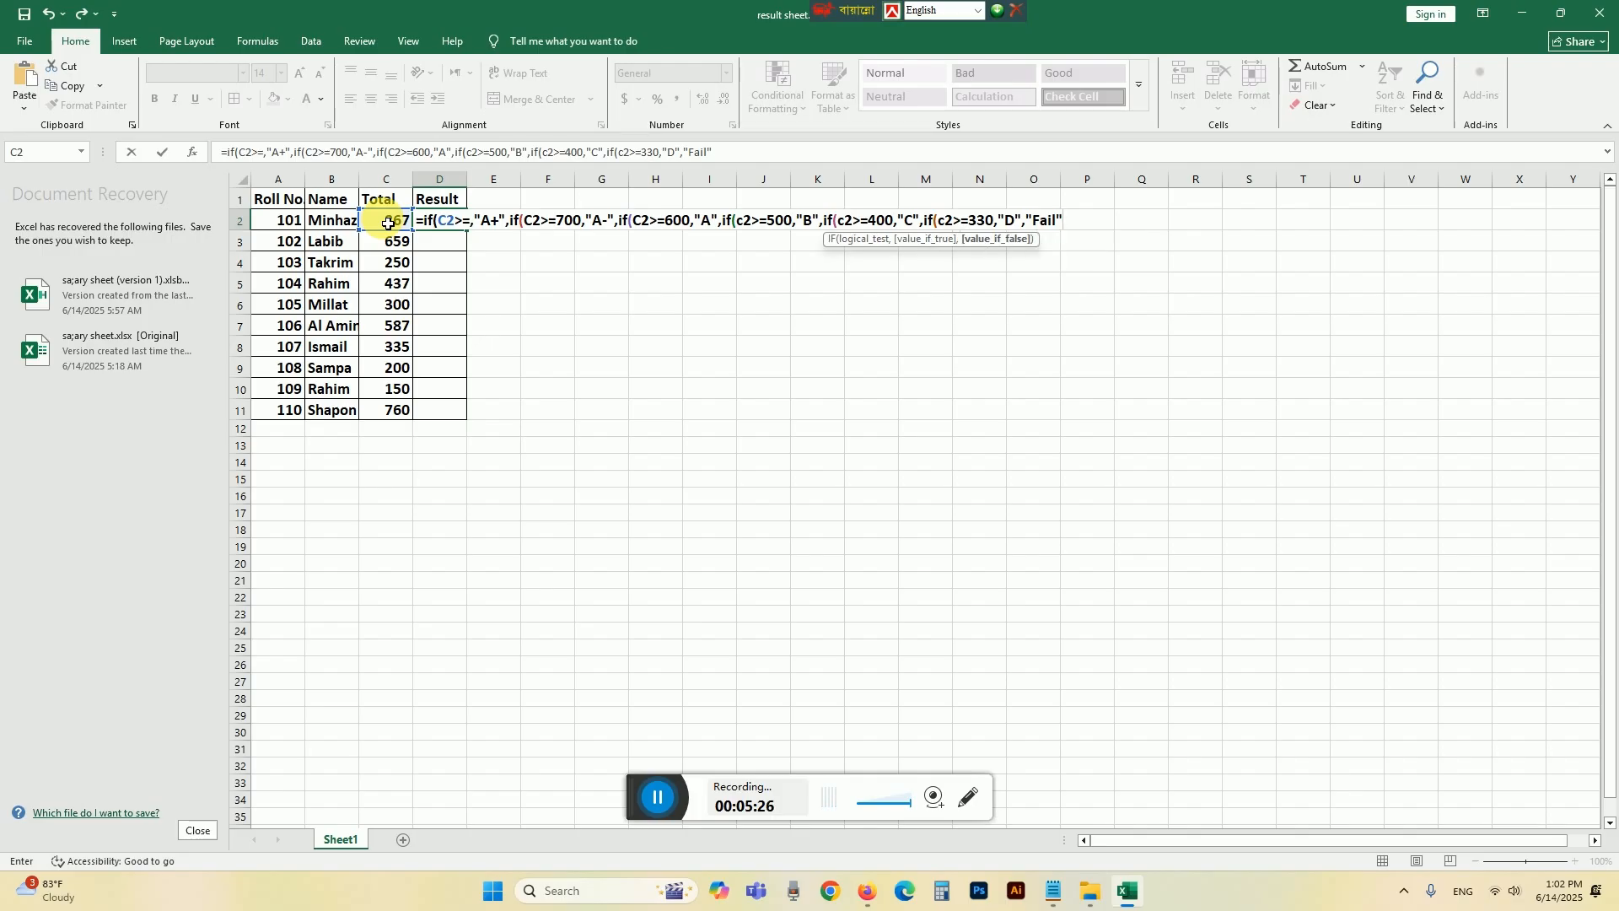
pyautogui.write(')')
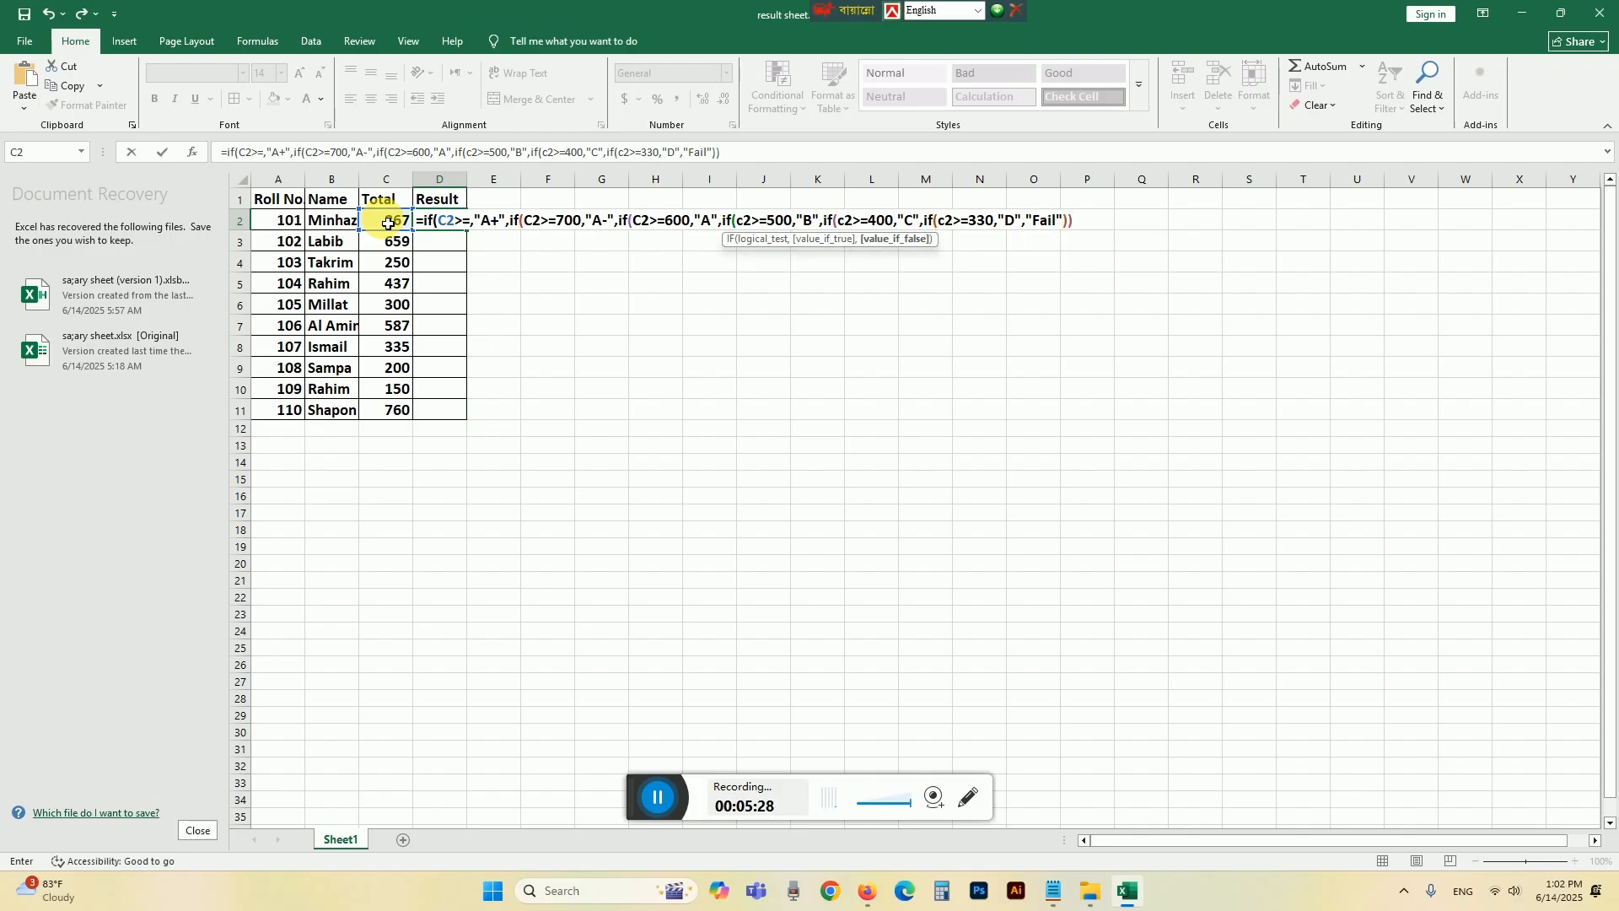
pyautogui.write(')))')
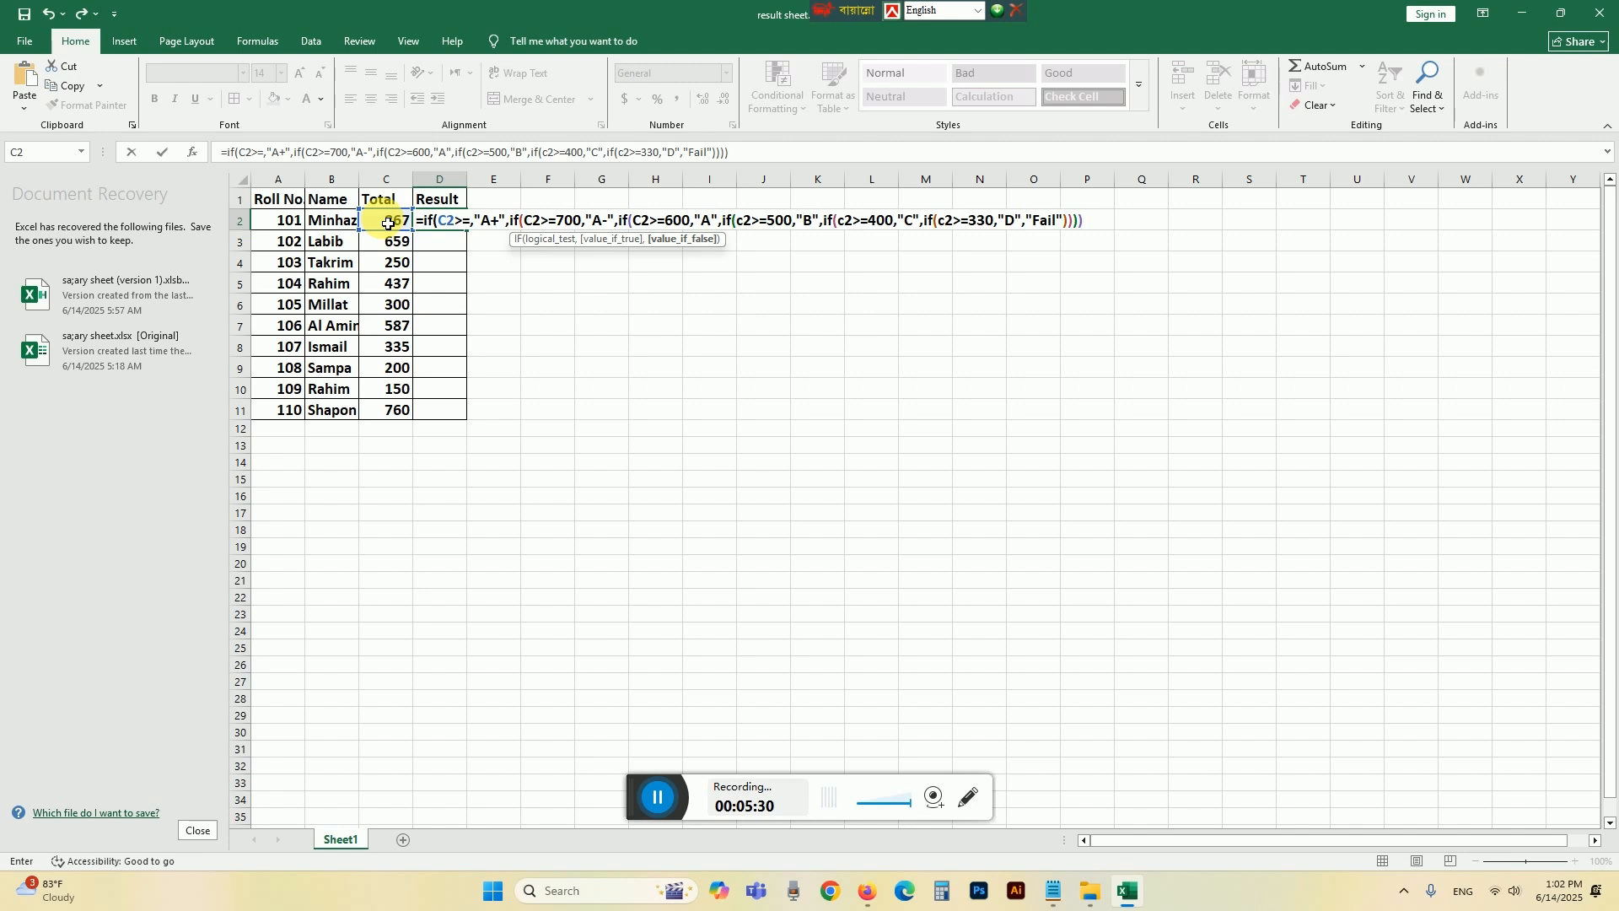
pyautogui.write(')')
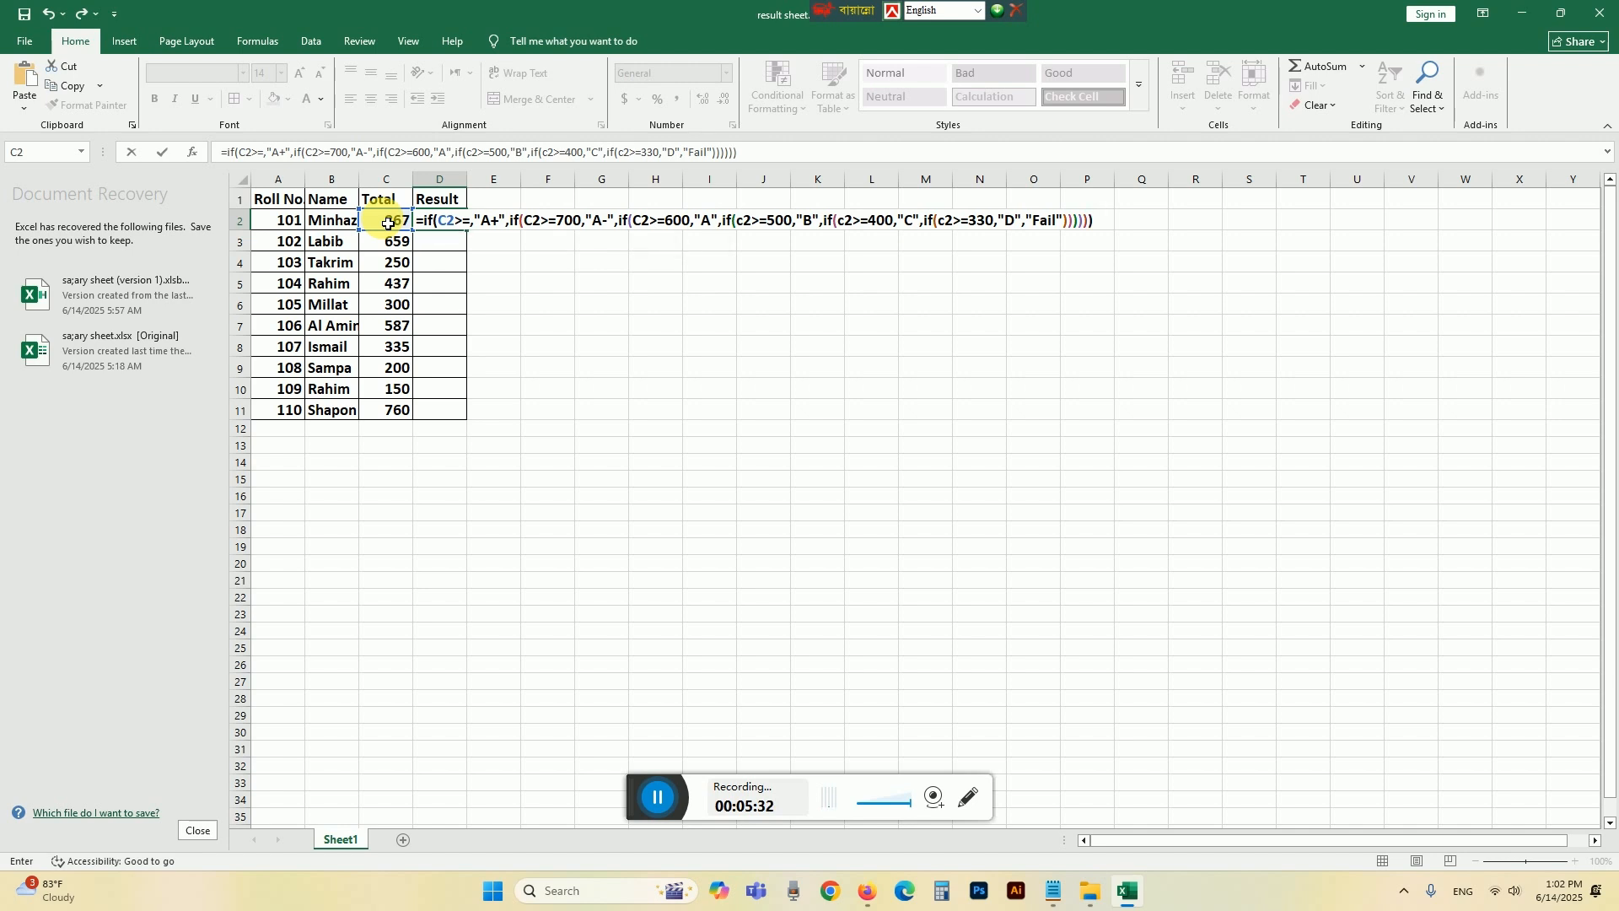
pyautogui.press('Return')
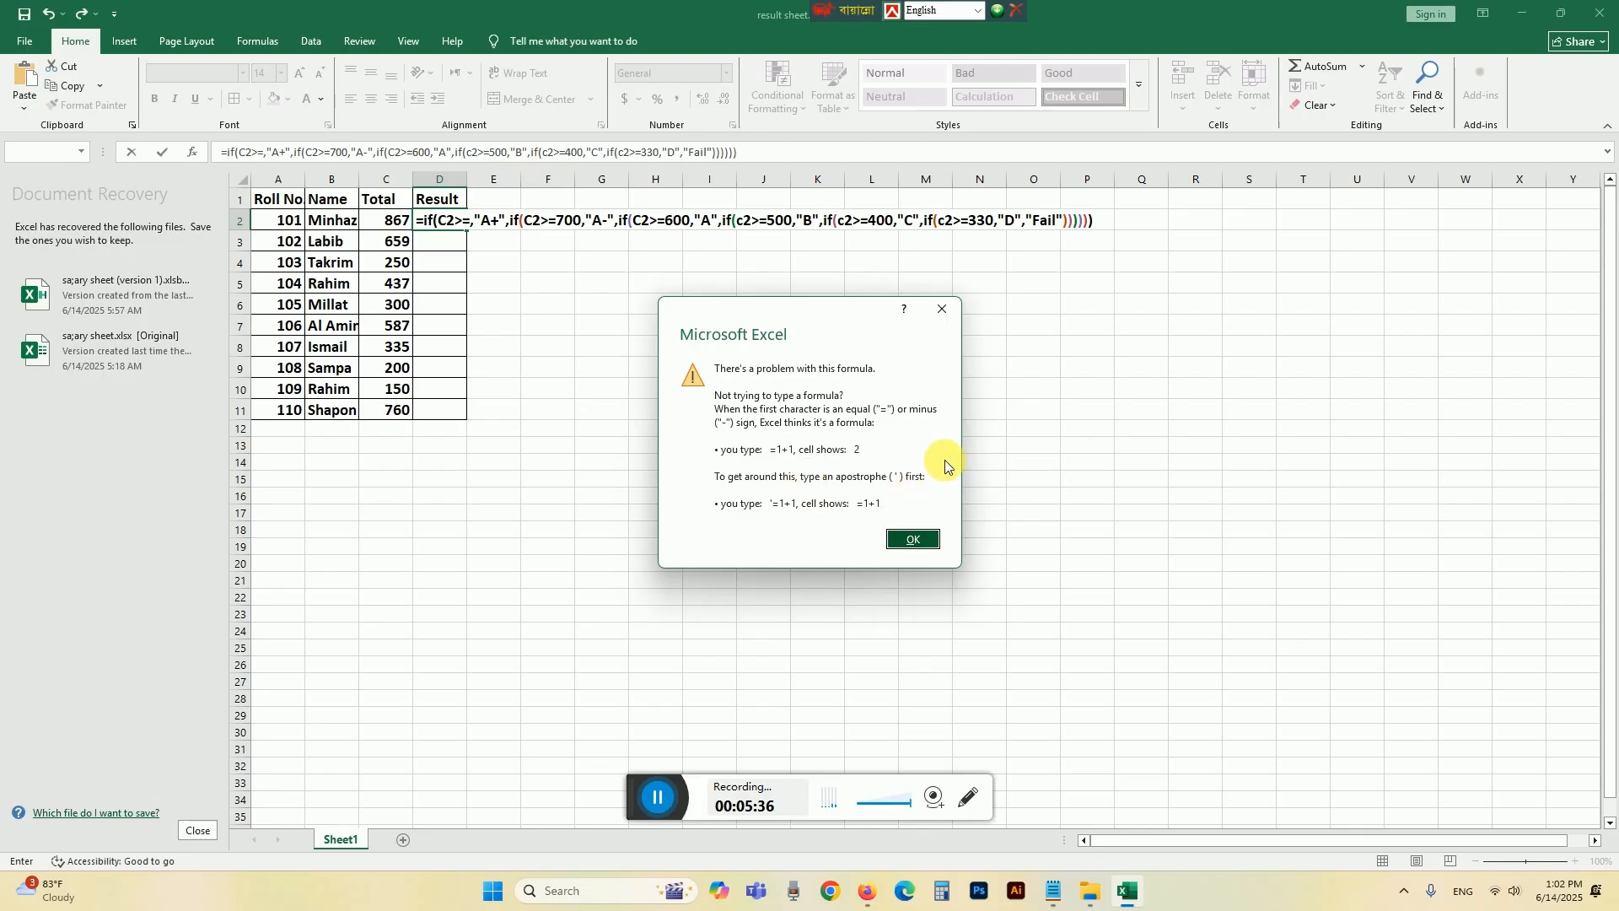
pyautogui.click(943, 312)
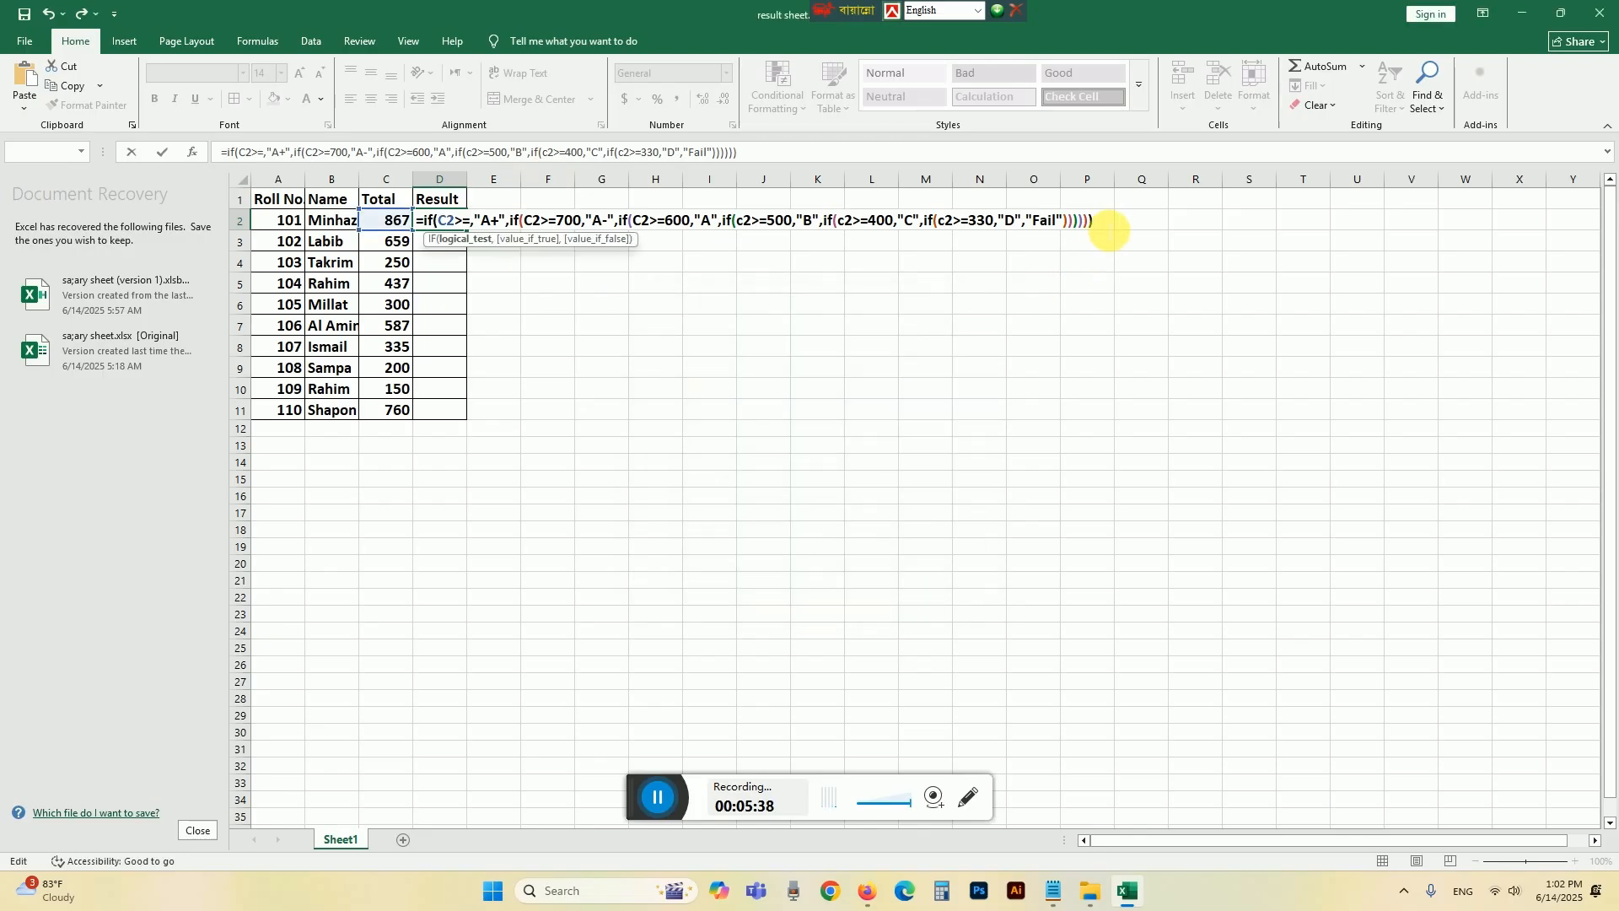
# Remove the last closing parenthesis from the D2 formula and try to enter it again.
pyautogui.press('BackSpace')
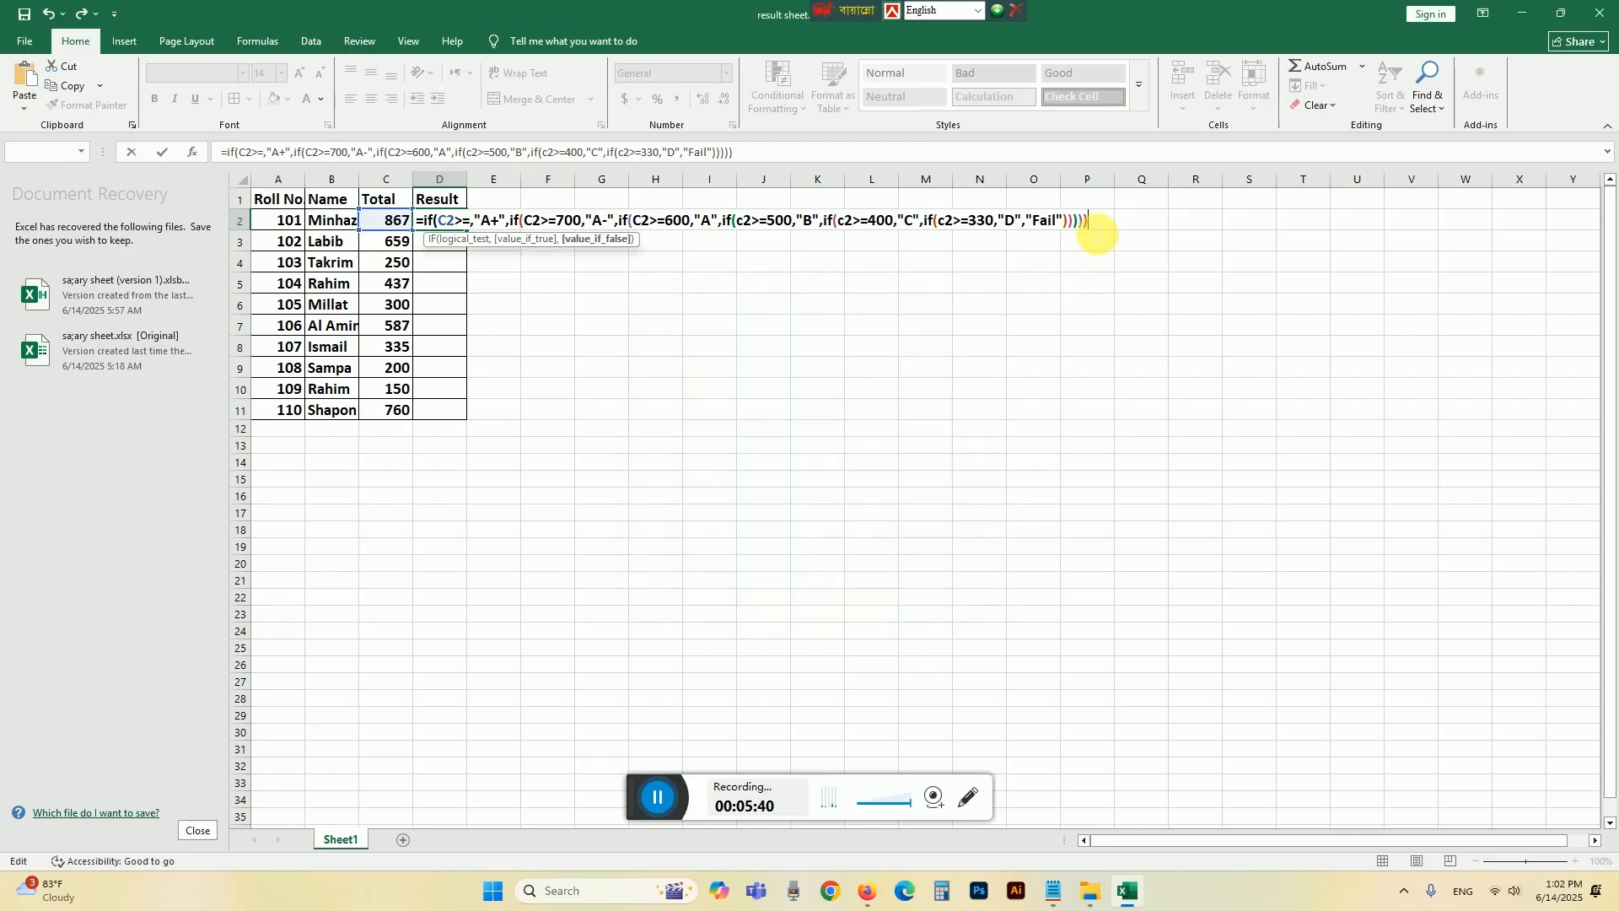
pyautogui.press('Return')
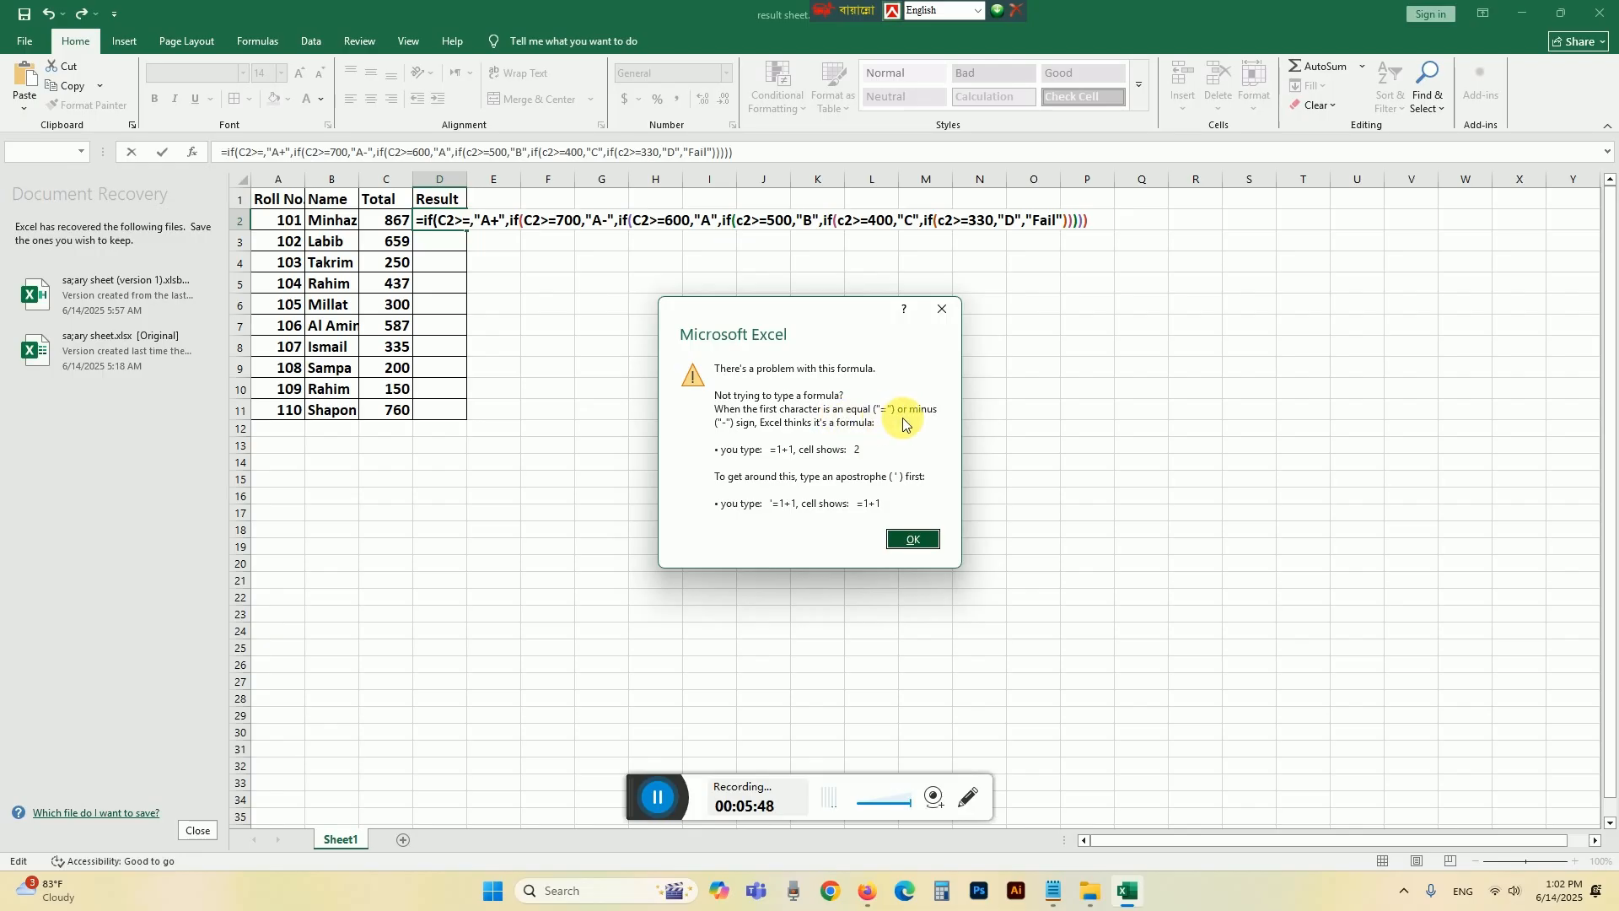
pyautogui.click(942, 309)
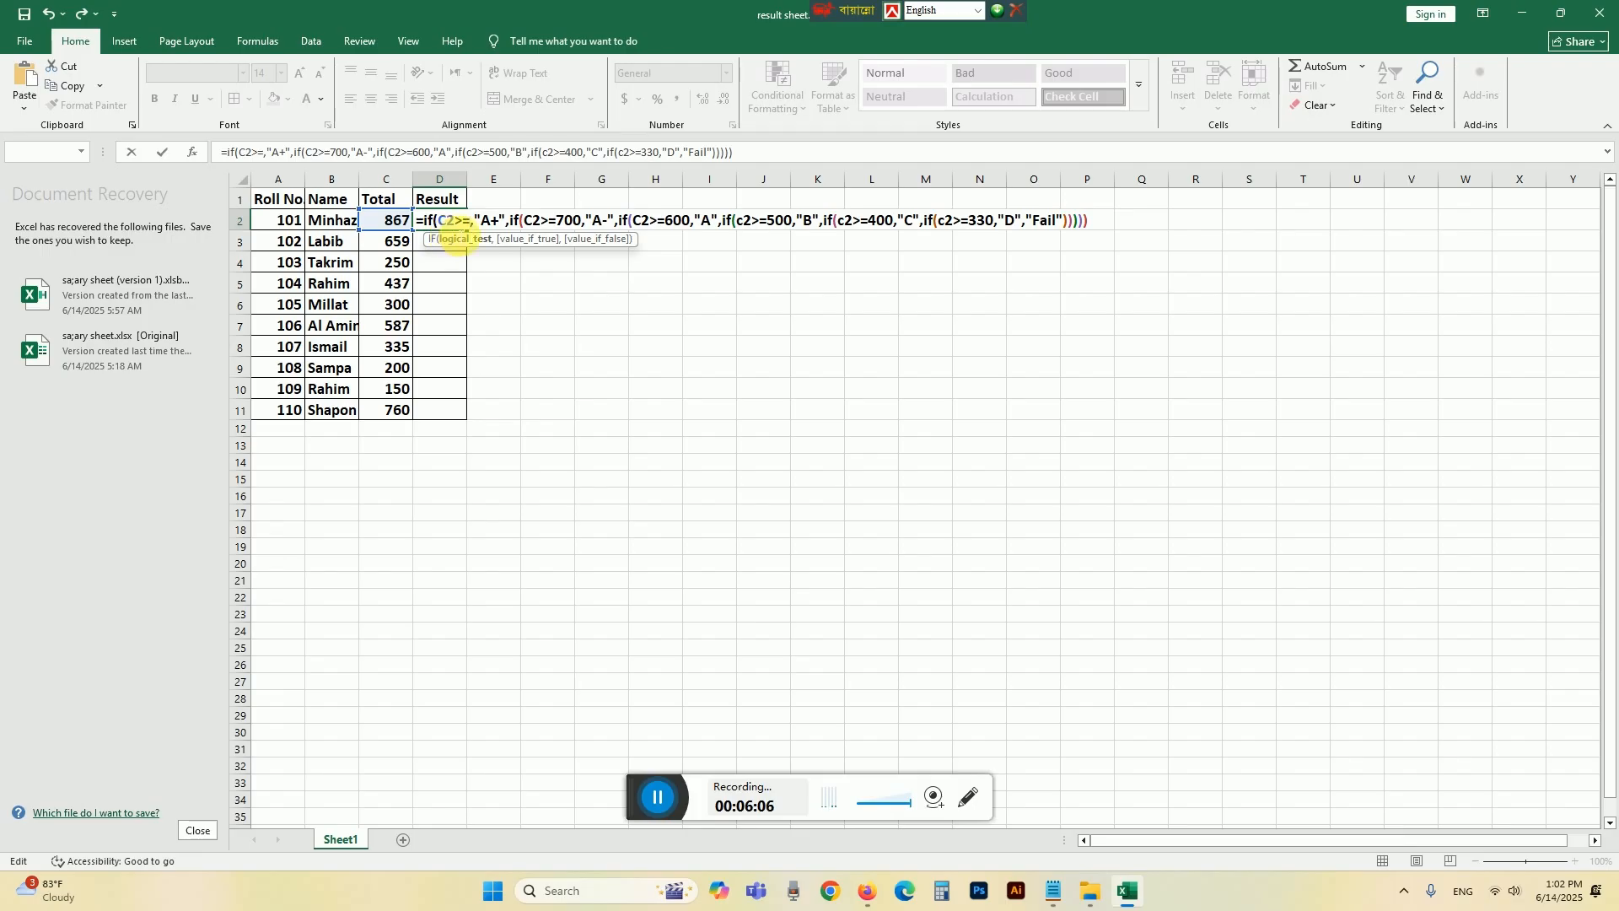
# Set the A+ threshold in the D2 formula to 800, enter the formula and accept the suggested parenthesis correction.
pyautogui.write('8')
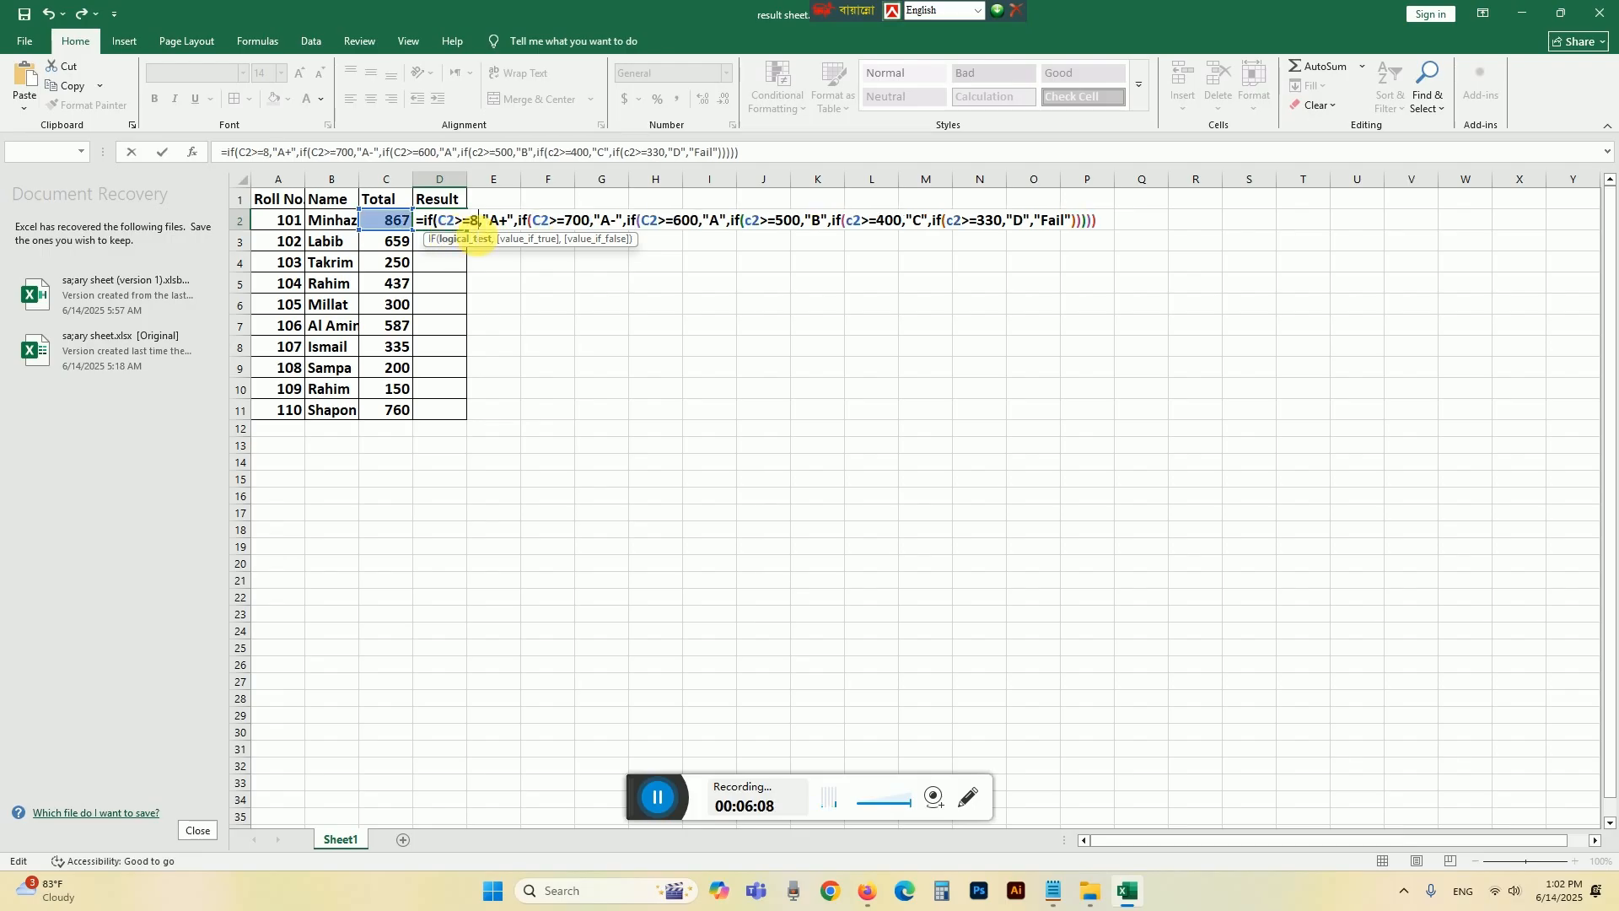
pyautogui.write('00')
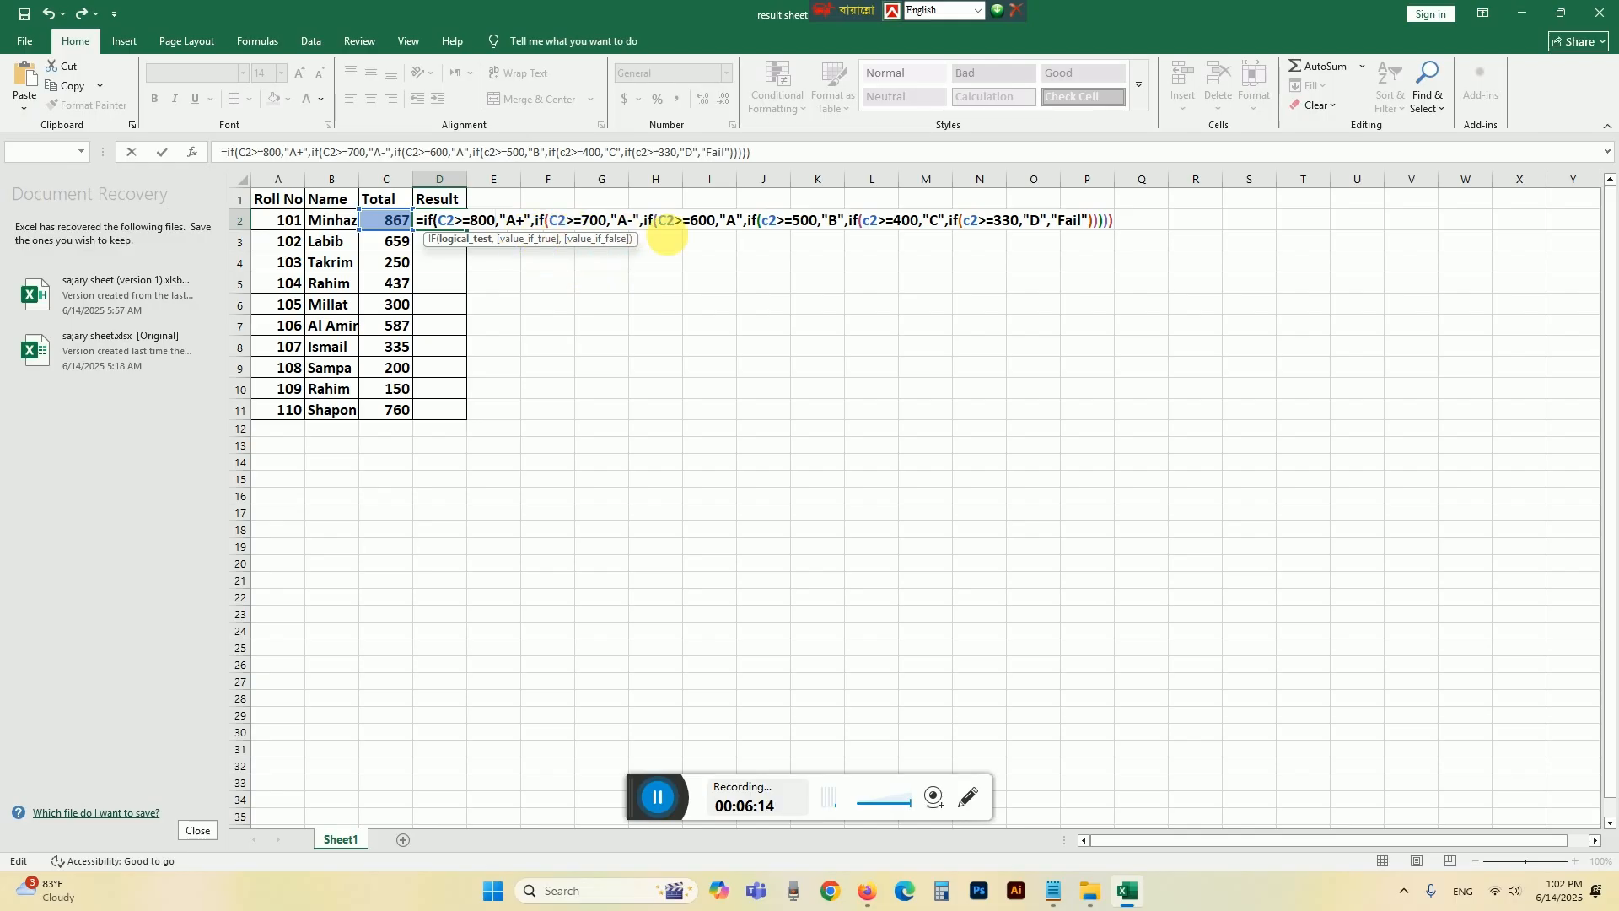
pyautogui.press('Return')
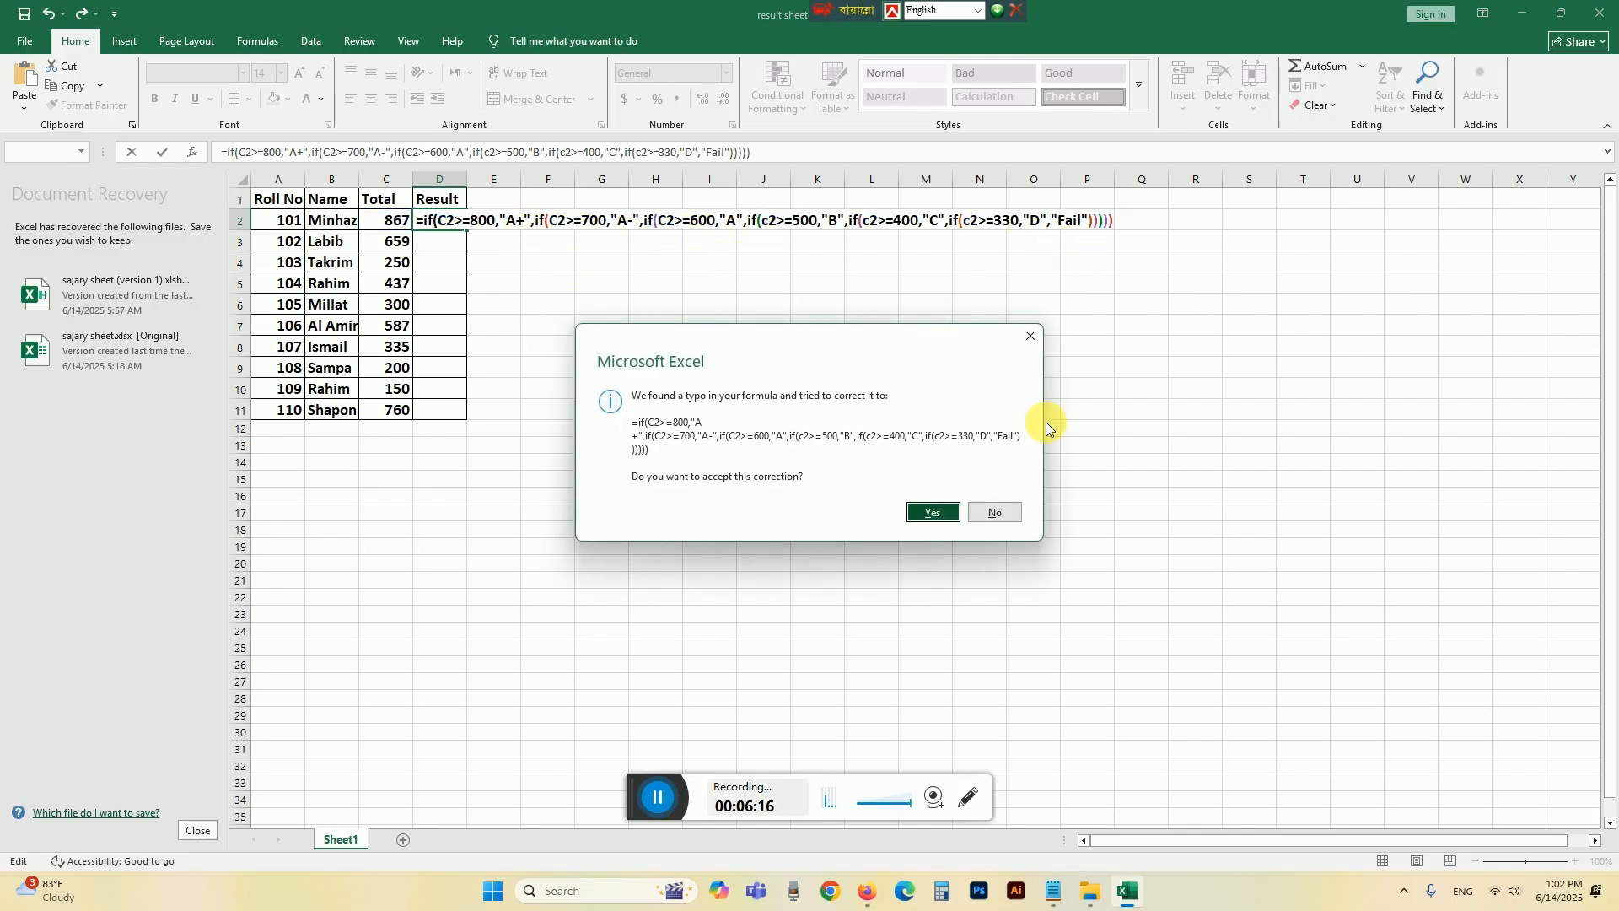
pyautogui.click(928, 509)
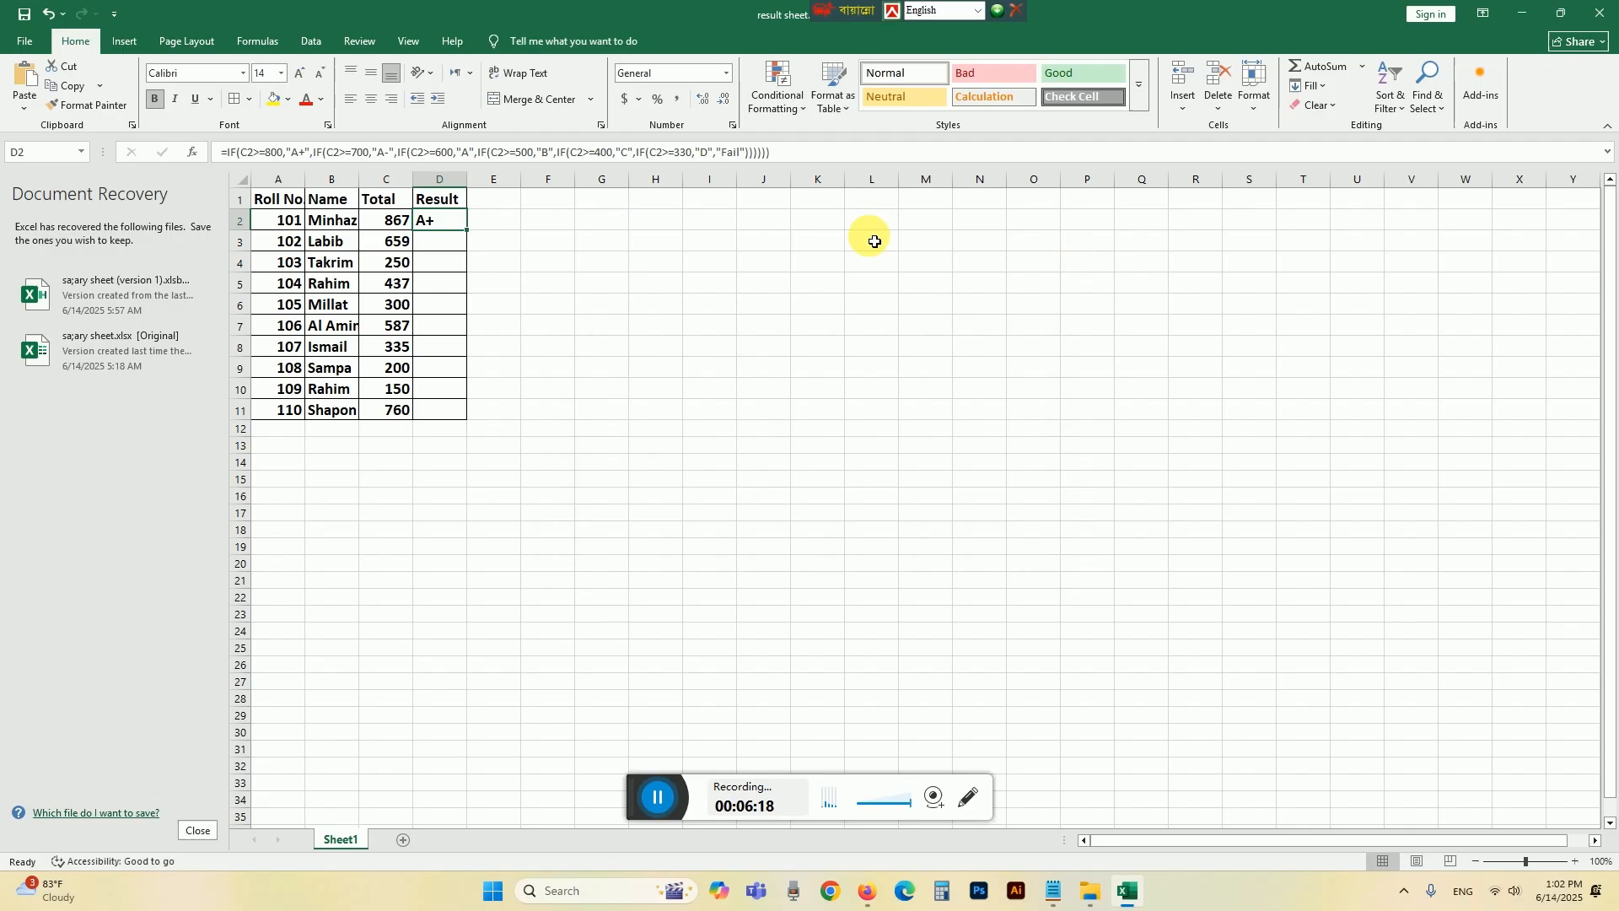
pyautogui.click(533, 241)
pyautogui.click(446, 226)
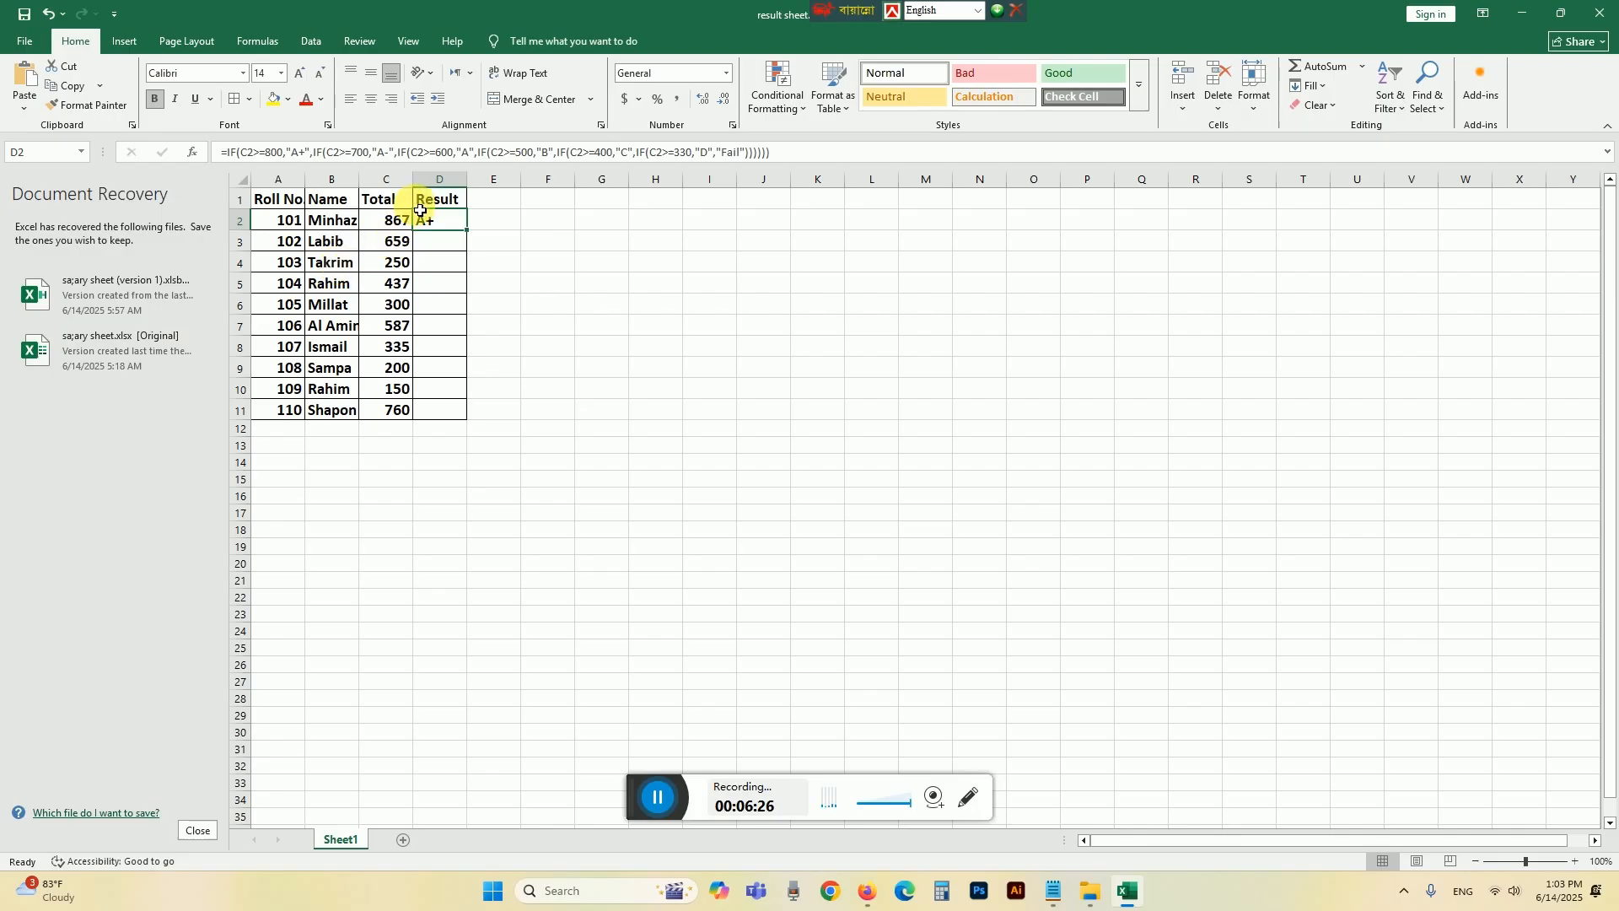
# Test the D2 grade formula by entering totals of 800 and 750 in C2.
pyautogui.click(391, 221)
pyautogui.write('800')
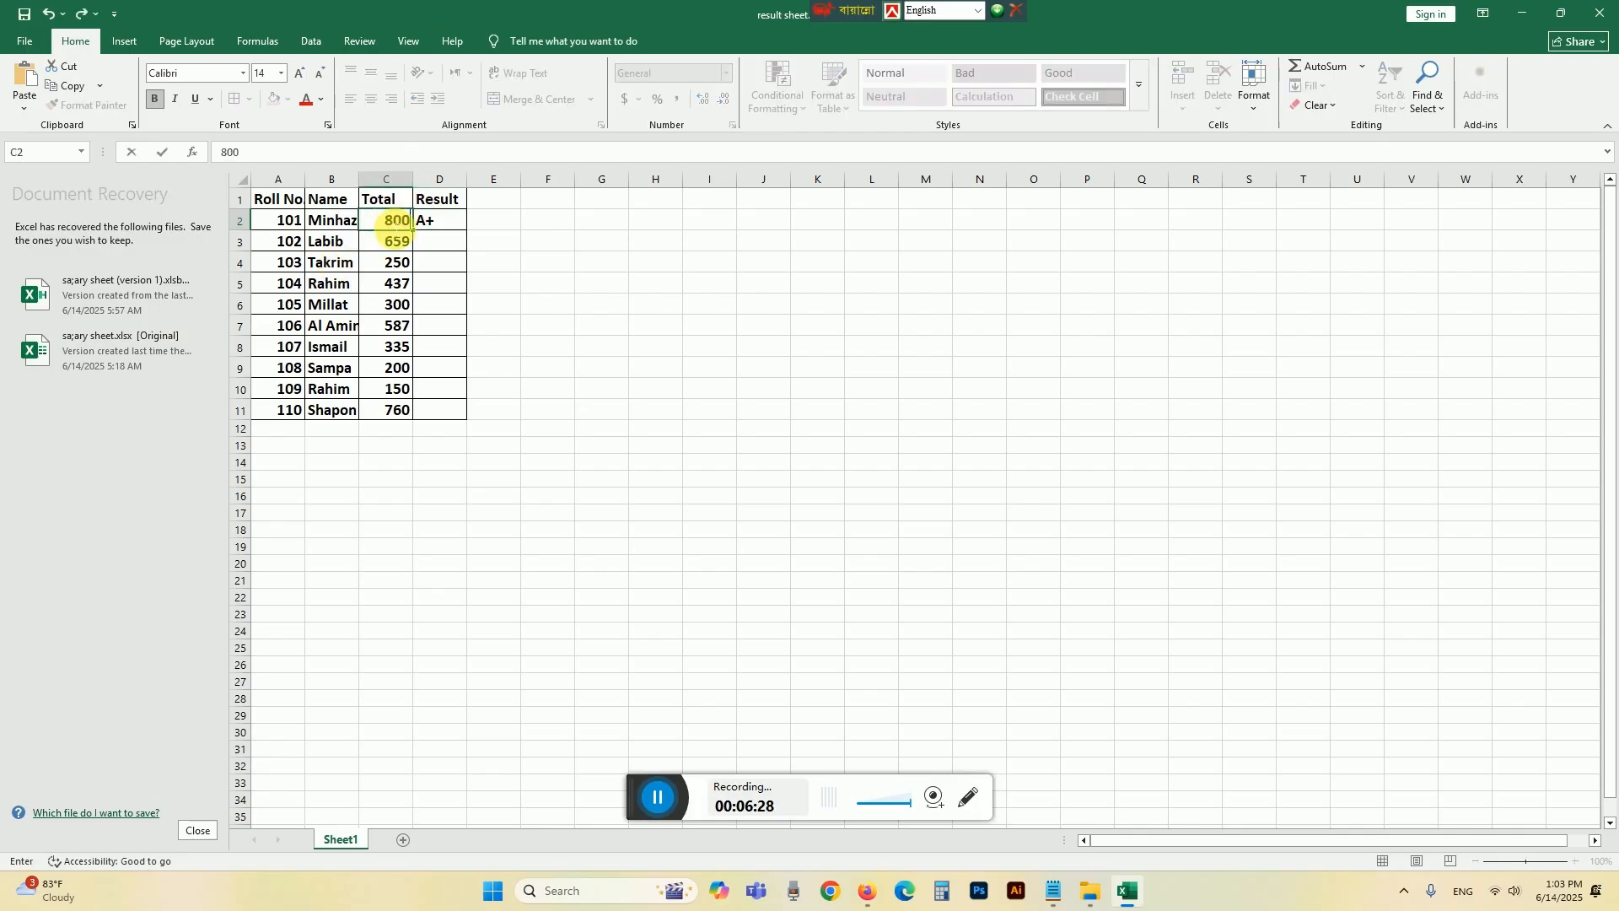
pyautogui.press('Return')
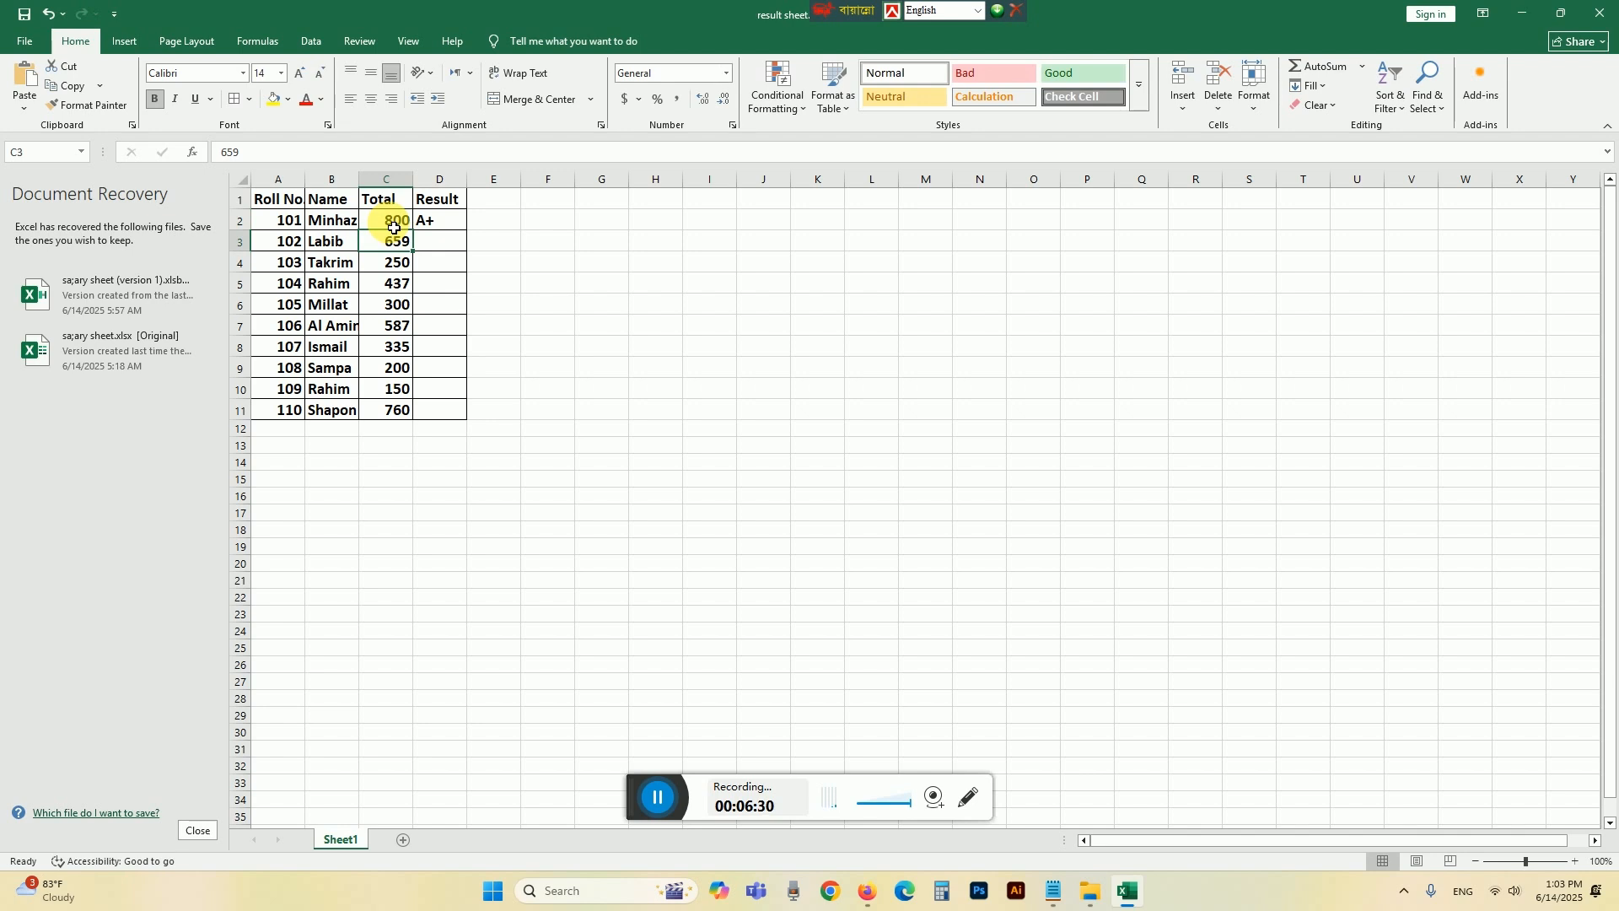
pyautogui.click(393, 224)
pyautogui.write('750')
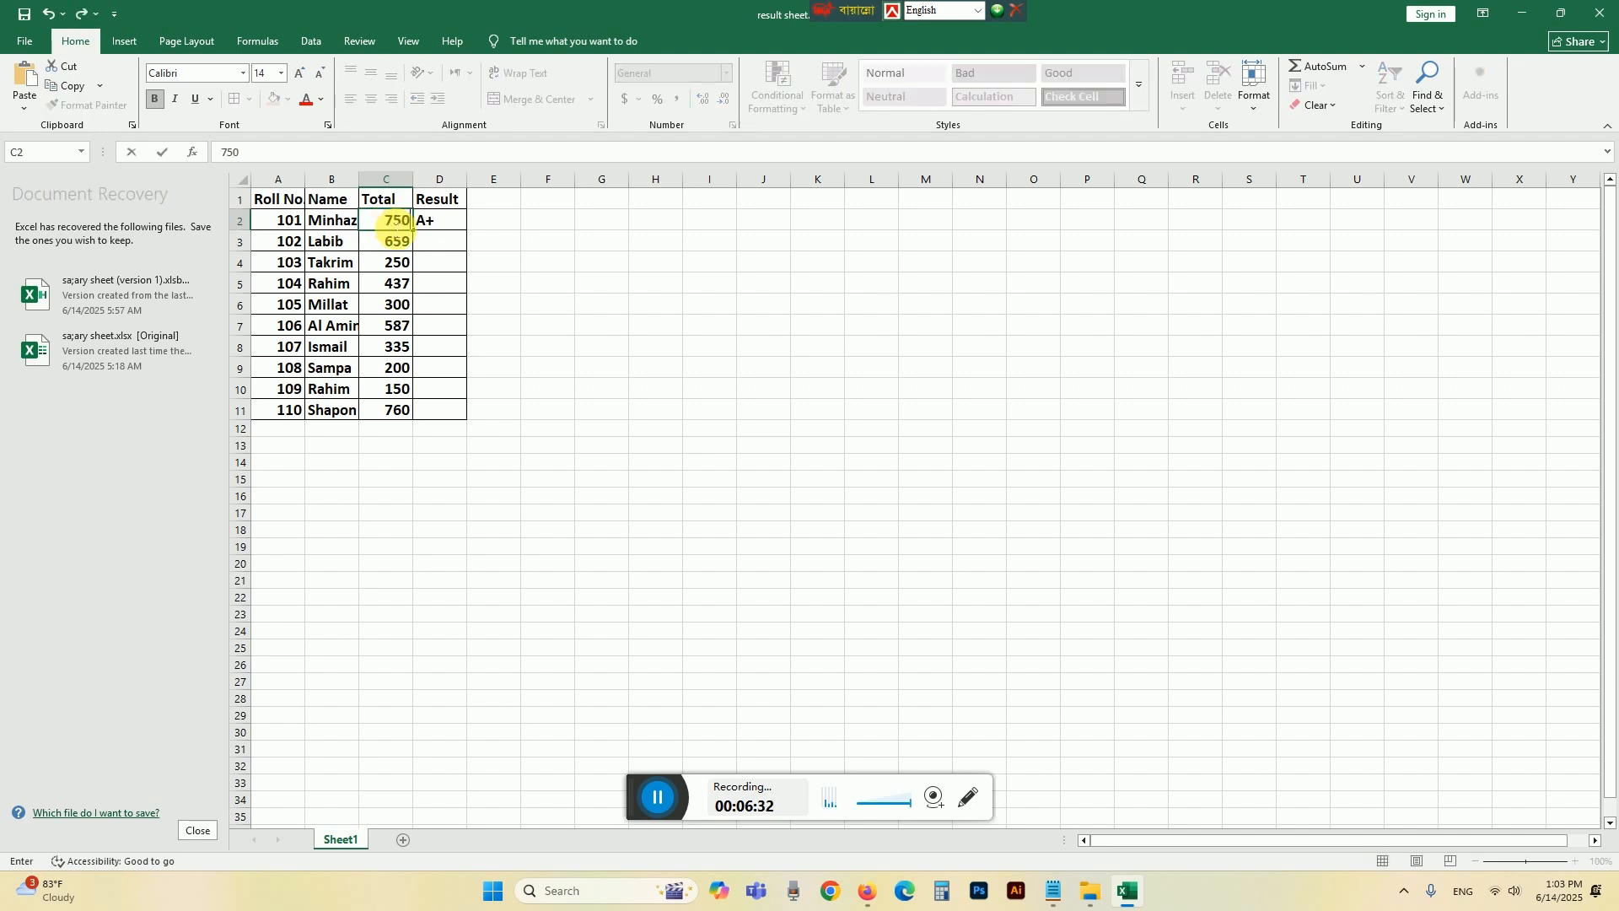
pyautogui.press('Return')
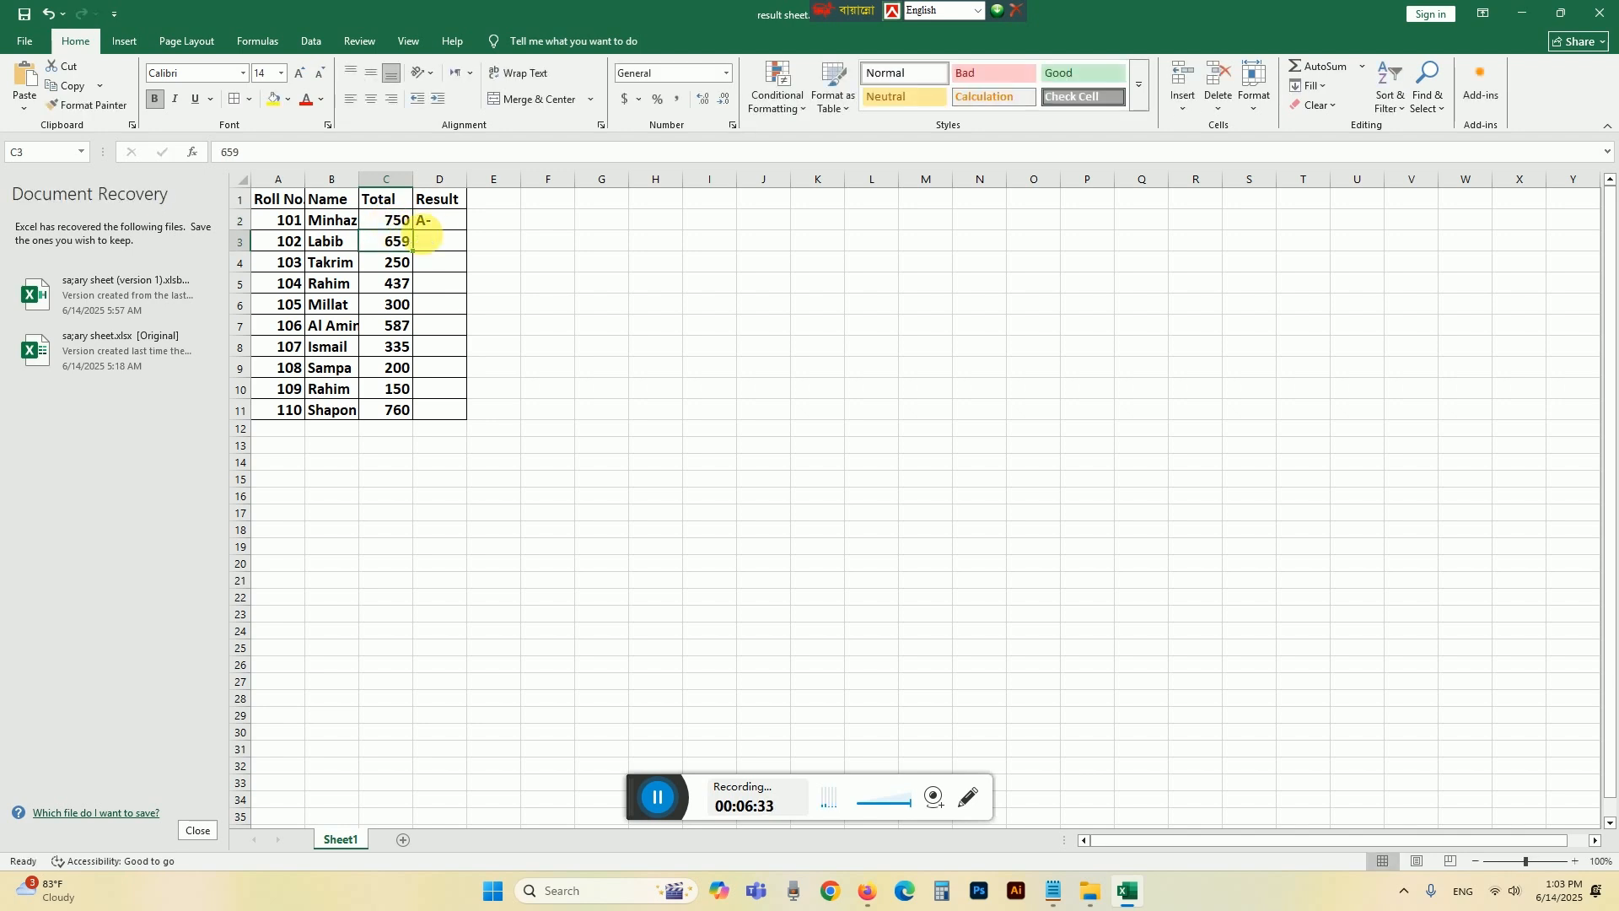
# Set the total in C2 to 850 and fill the D2 grade formula down to D11.
pyautogui.click(397, 221)
pyautogui.write('850')
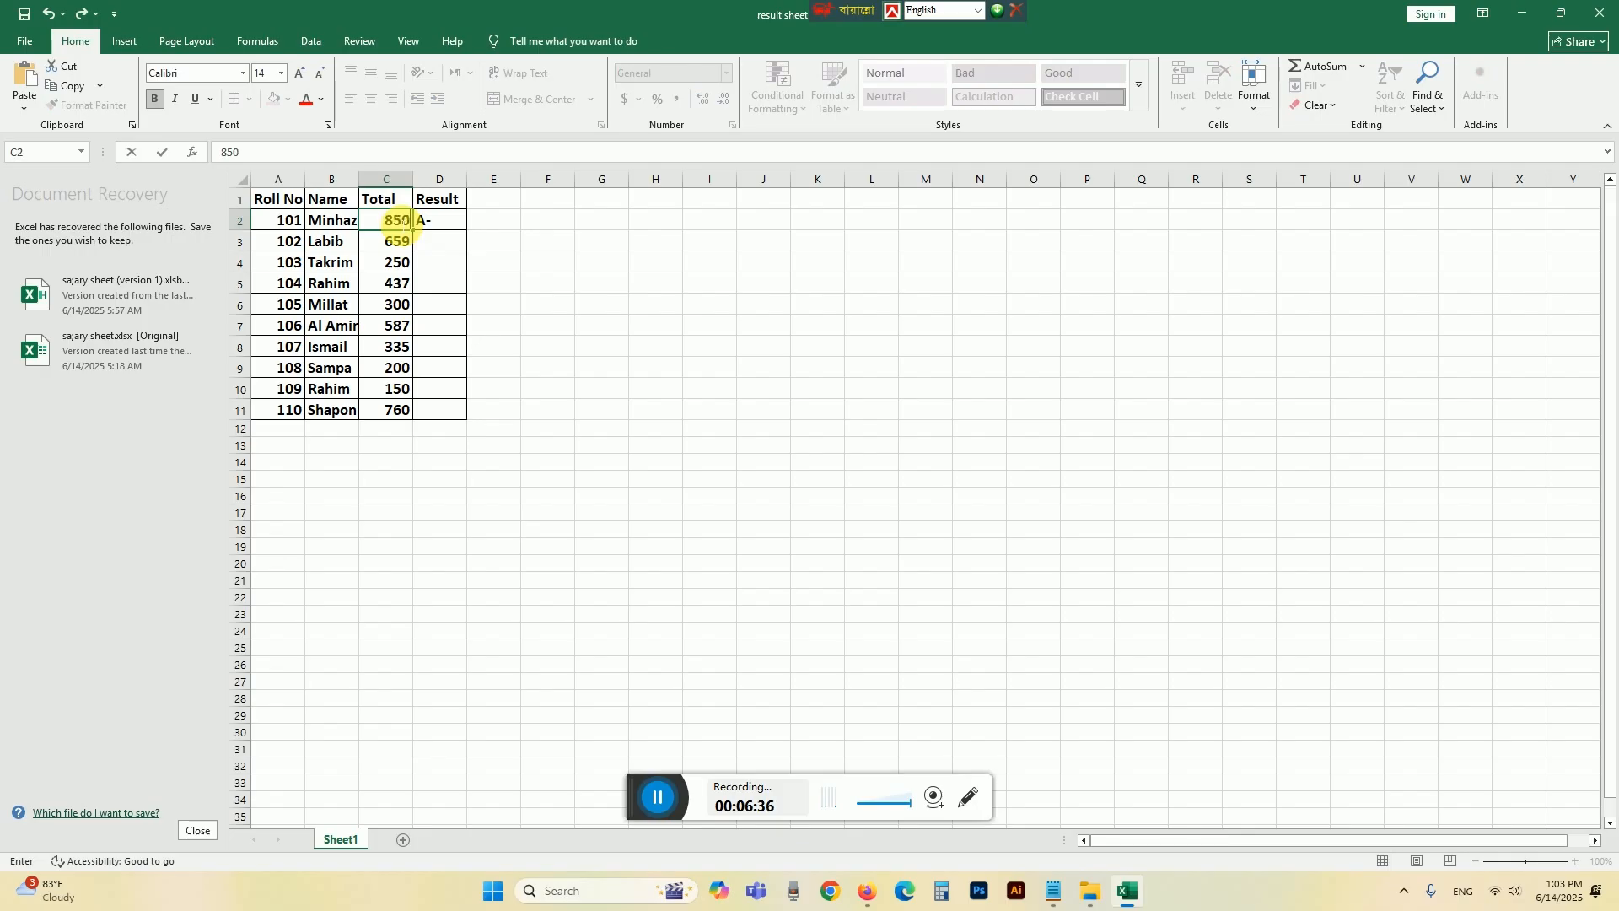
pyautogui.press('Return')
pyautogui.click(446, 228)
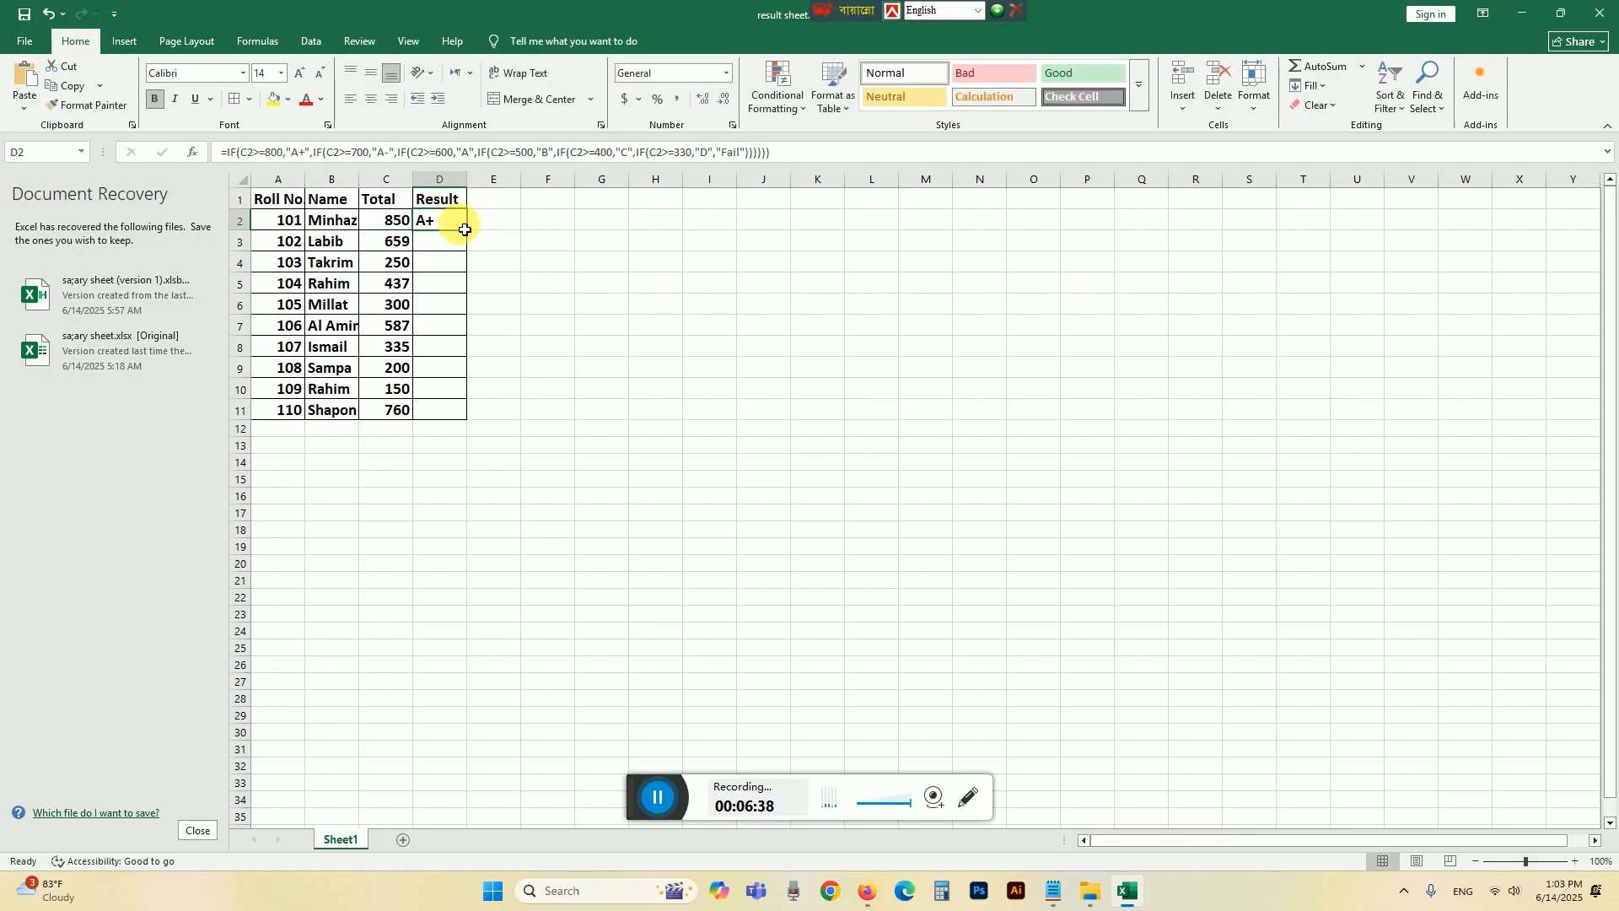
pyautogui.moveTo(465, 231); pyautogui.dragTo(463, 416)
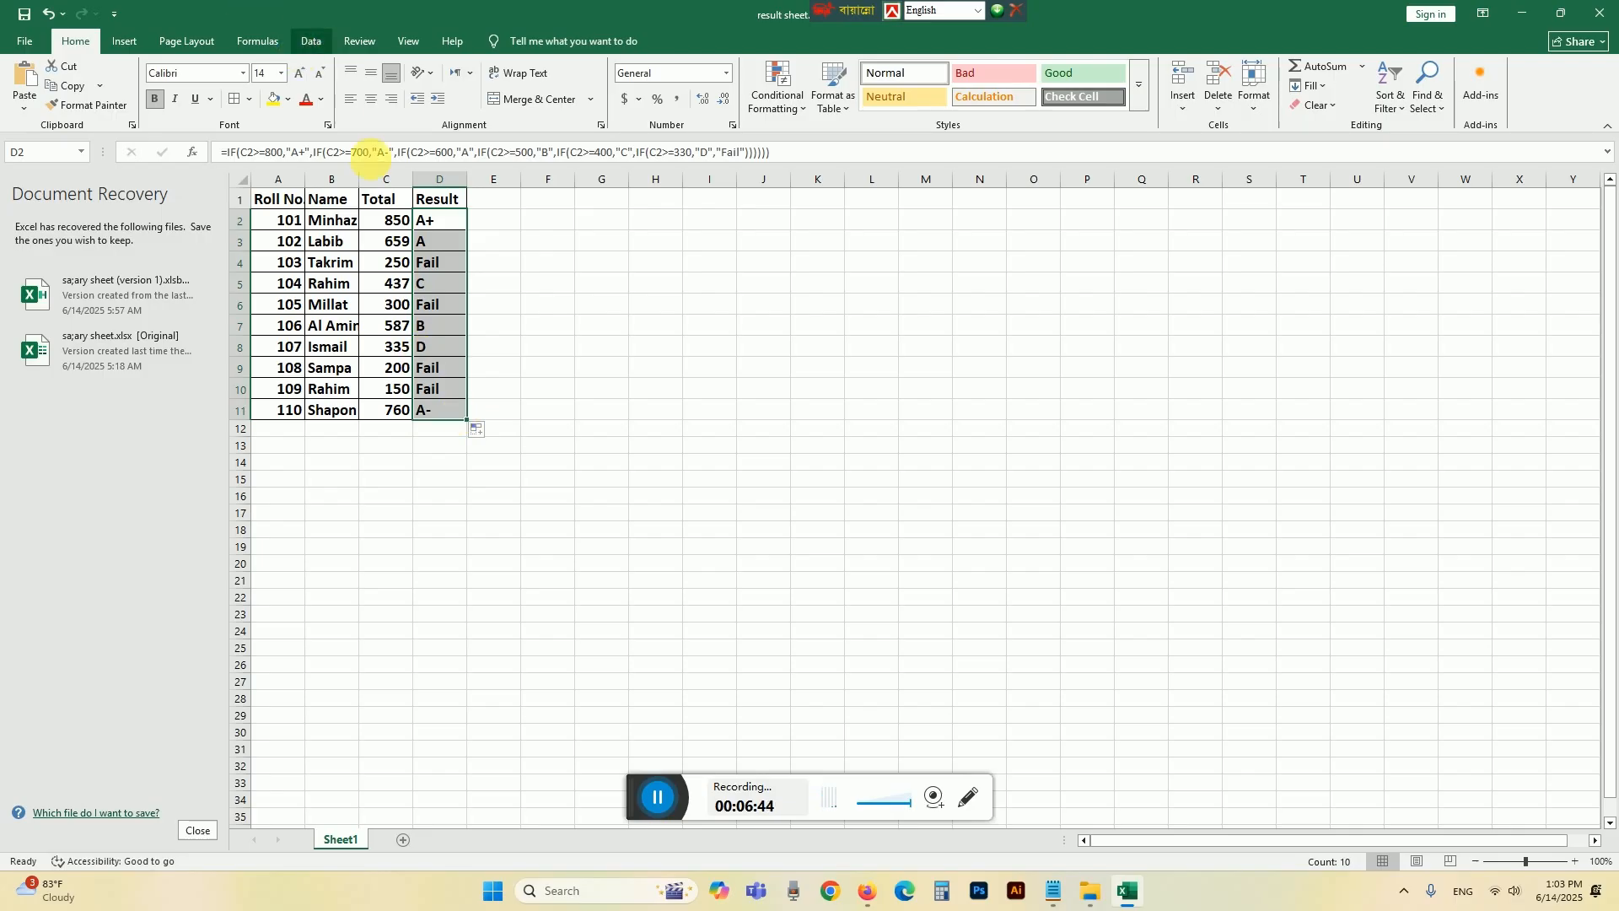
# Shorten "Fail" to "F" in the D4 formula only.
pyautogui.click(466, 265)
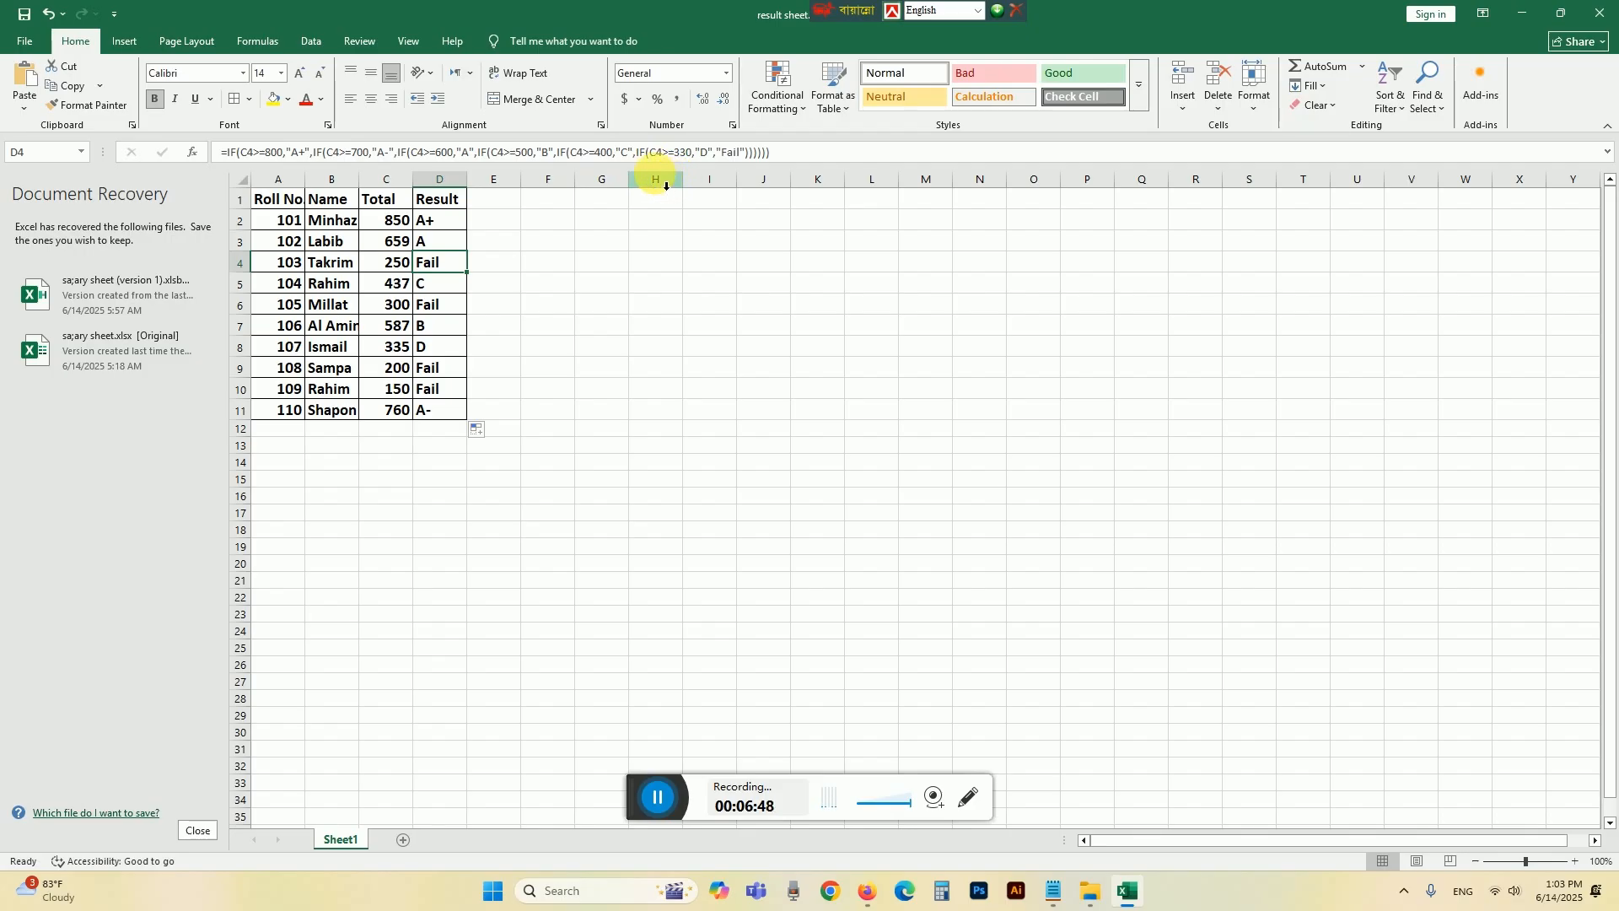
pyautogui.click(747, 156)
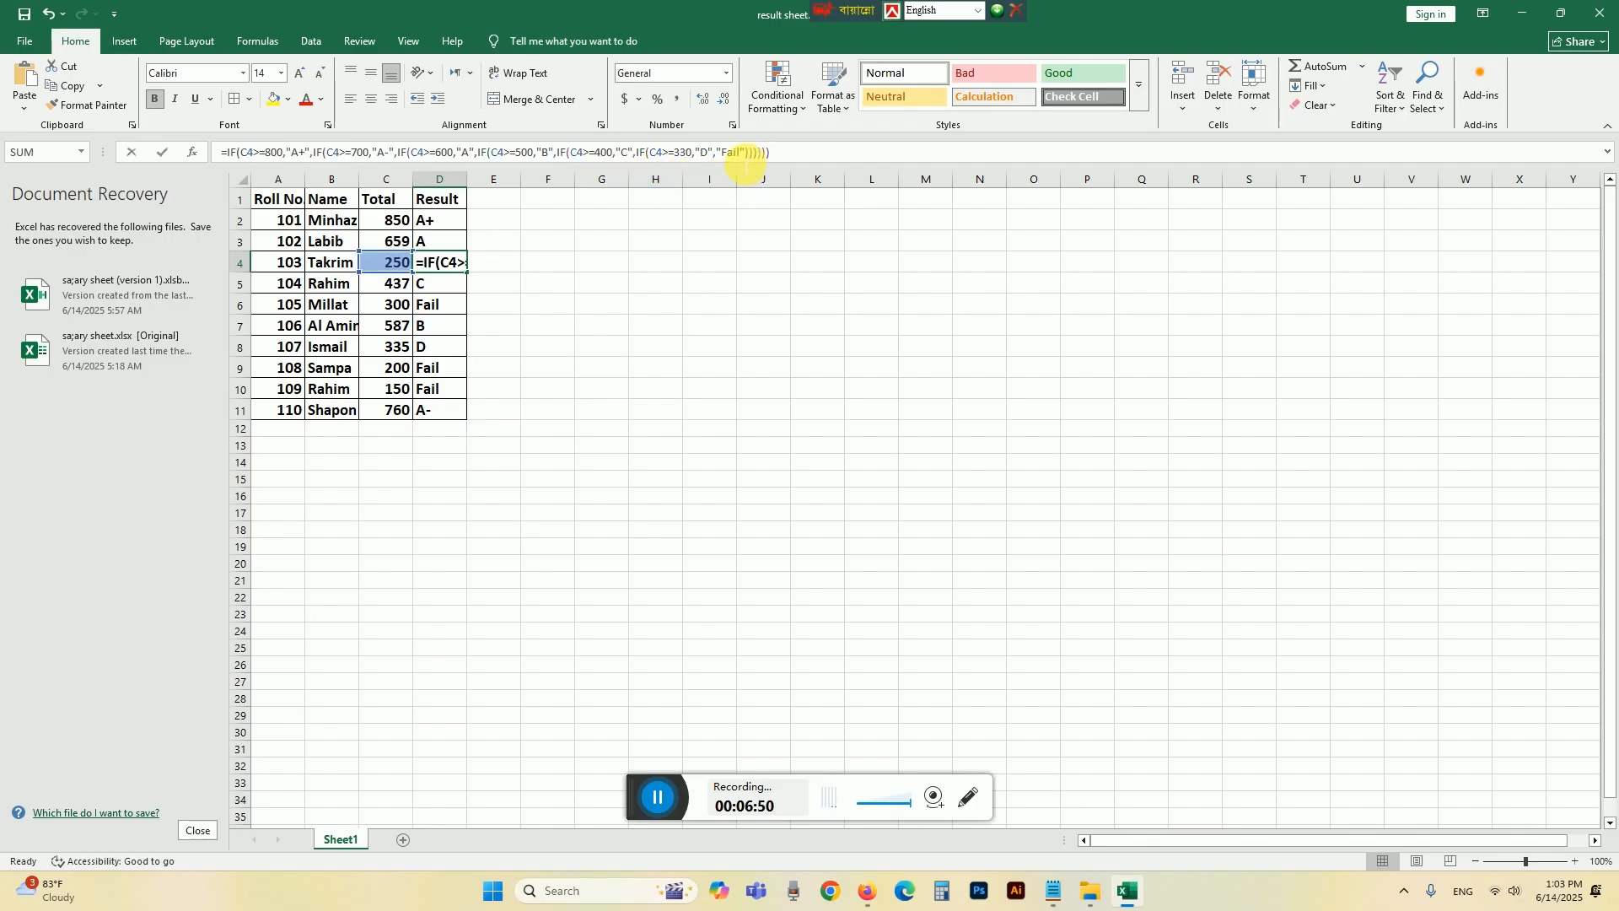
pyautogui.moveTo(744, 166); pyautogui.dragTo(737, 167)
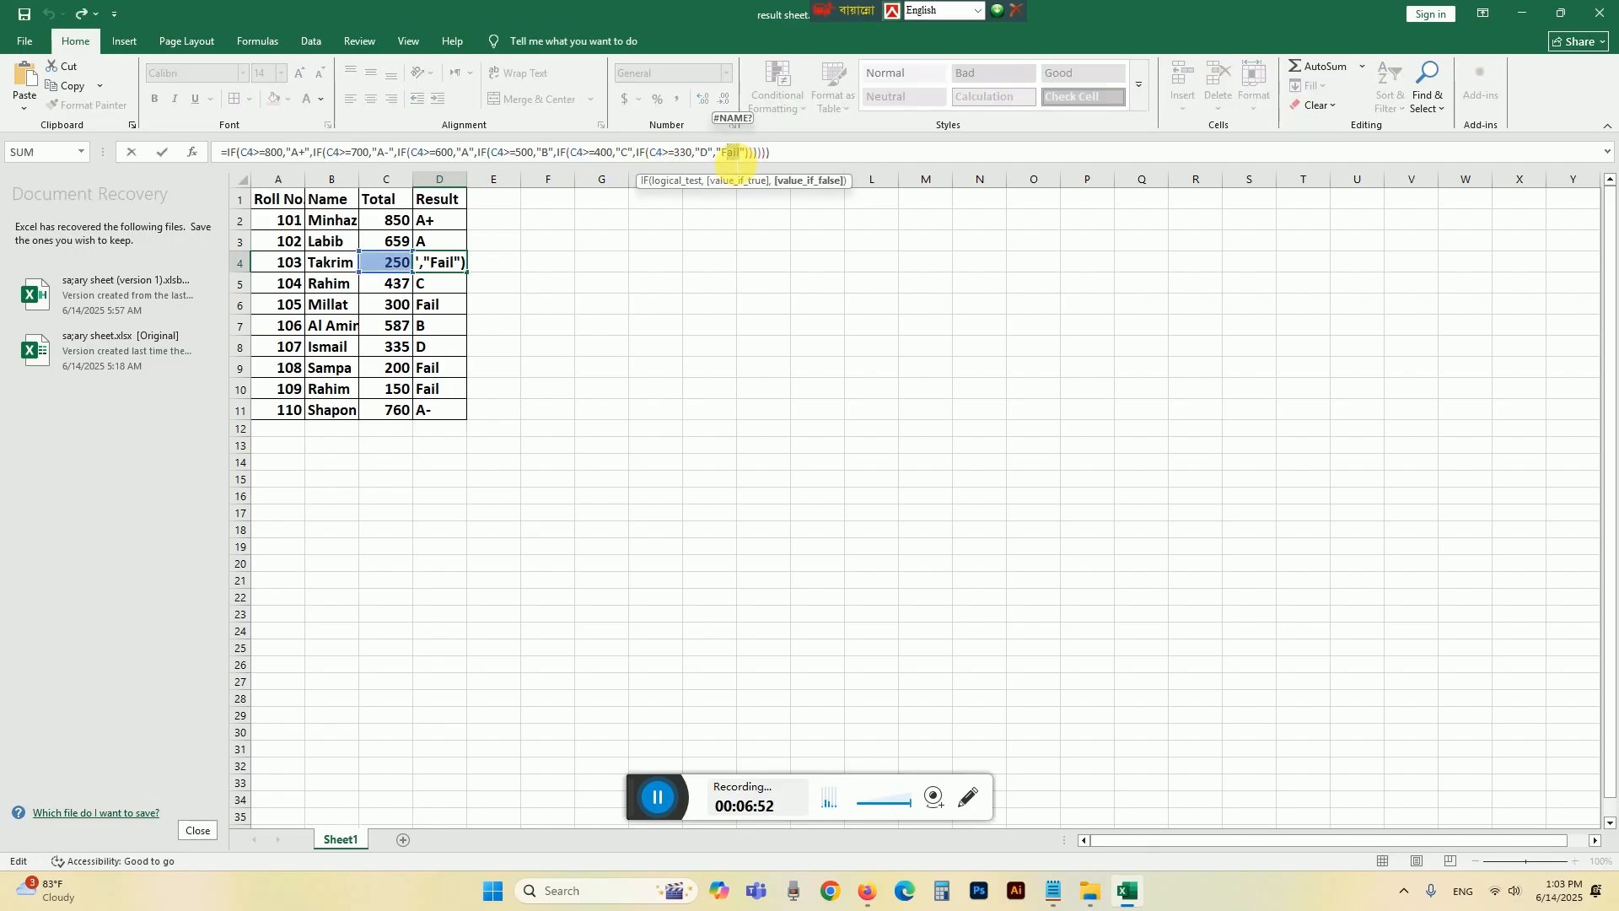
pyautogui.press('BackSpace')
pyautogui.press('Return')
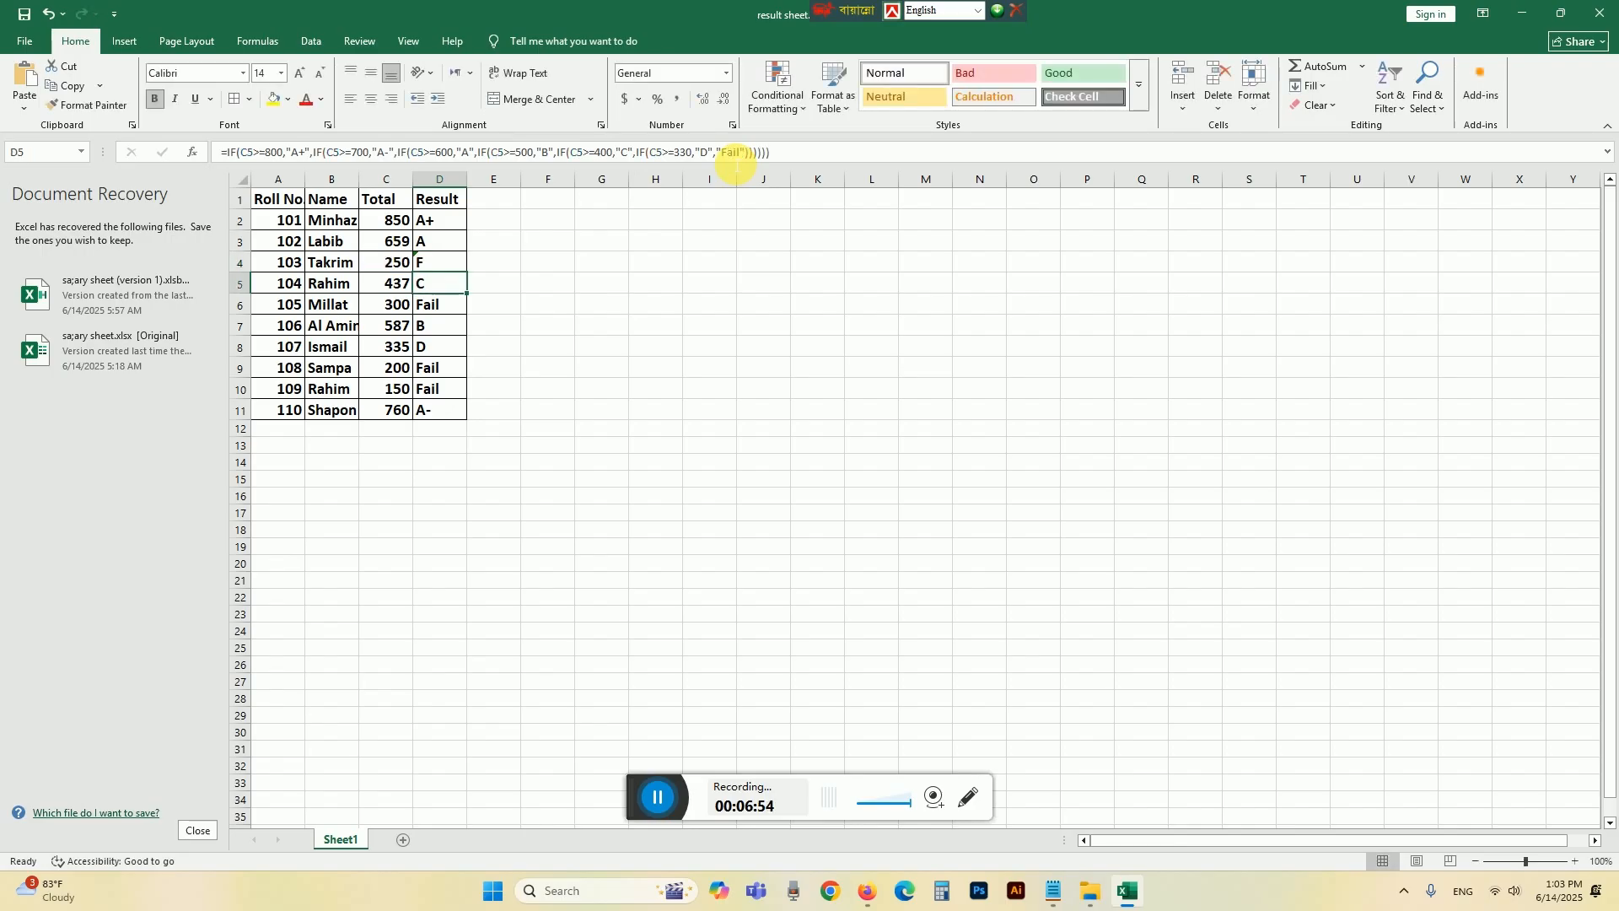
# Fill the D2 formula down to D11 again, overwriting the edited D4 formula.
pyautogui.click(444, 315)
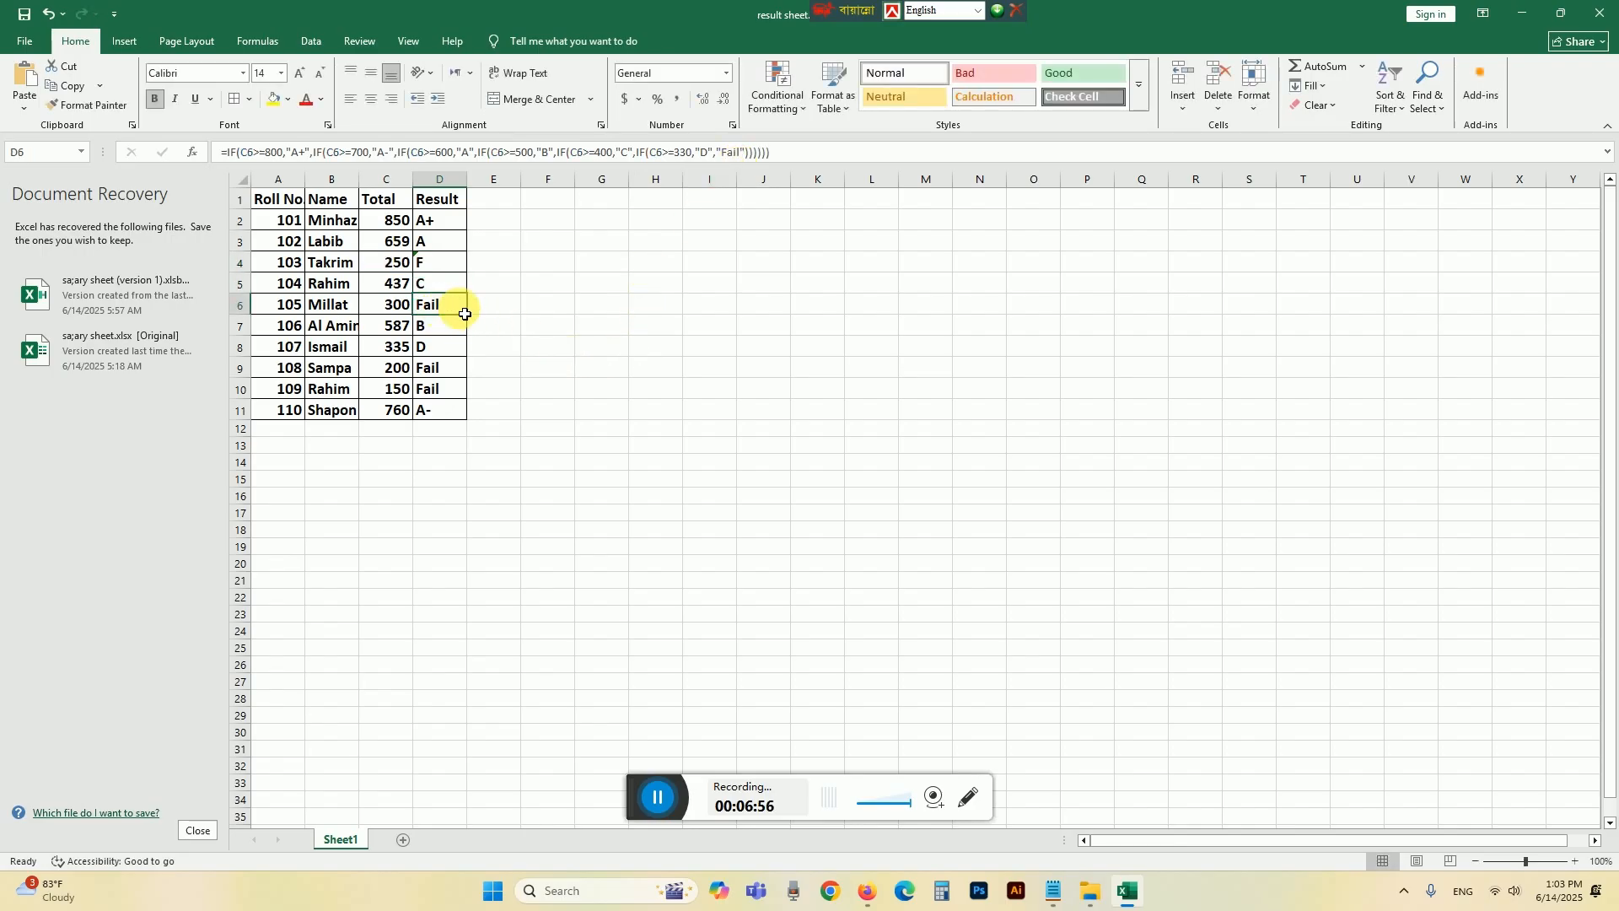
pyautogui.click(460, 224)
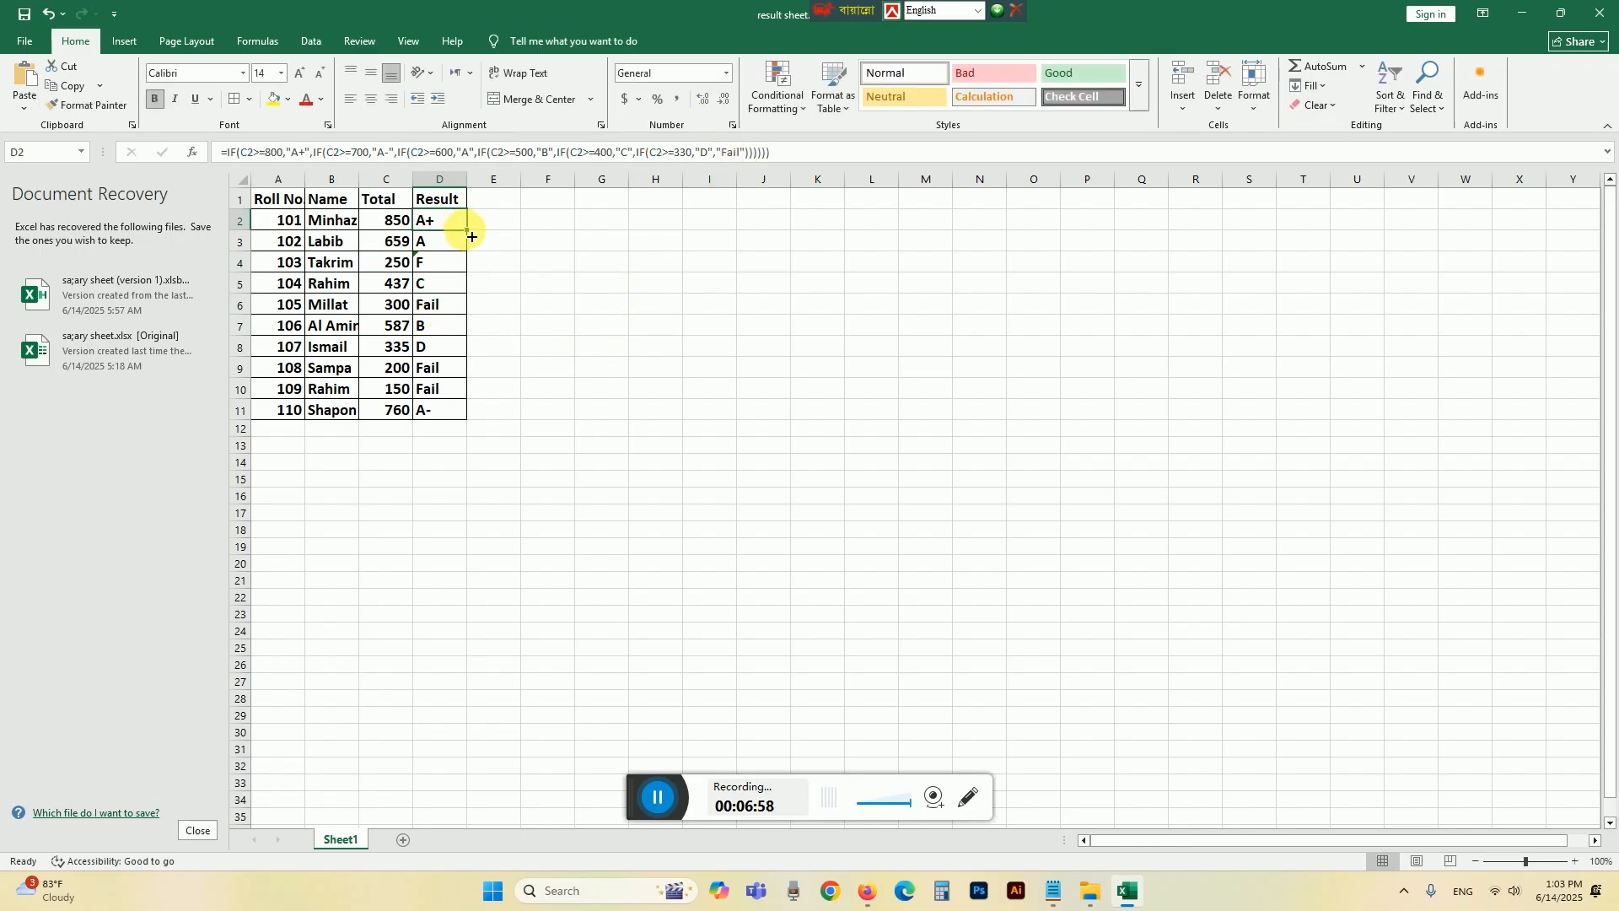
pyautogui.moveTo(466, 229); pyautogui.dragTo(459, 419)
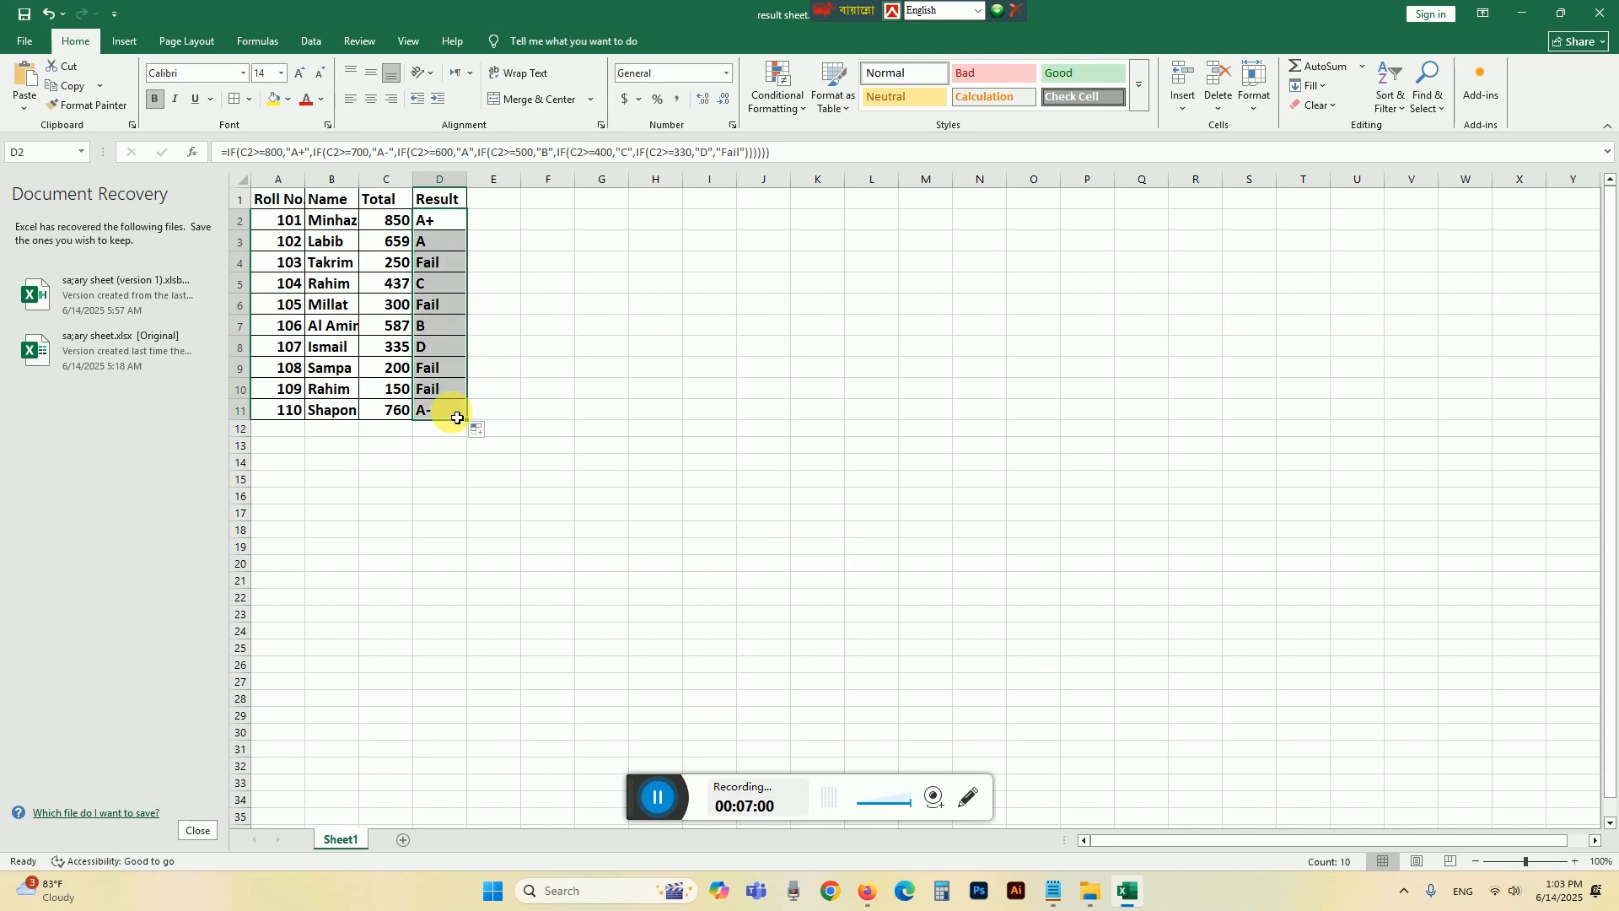
pyautogui.click(565, 366)
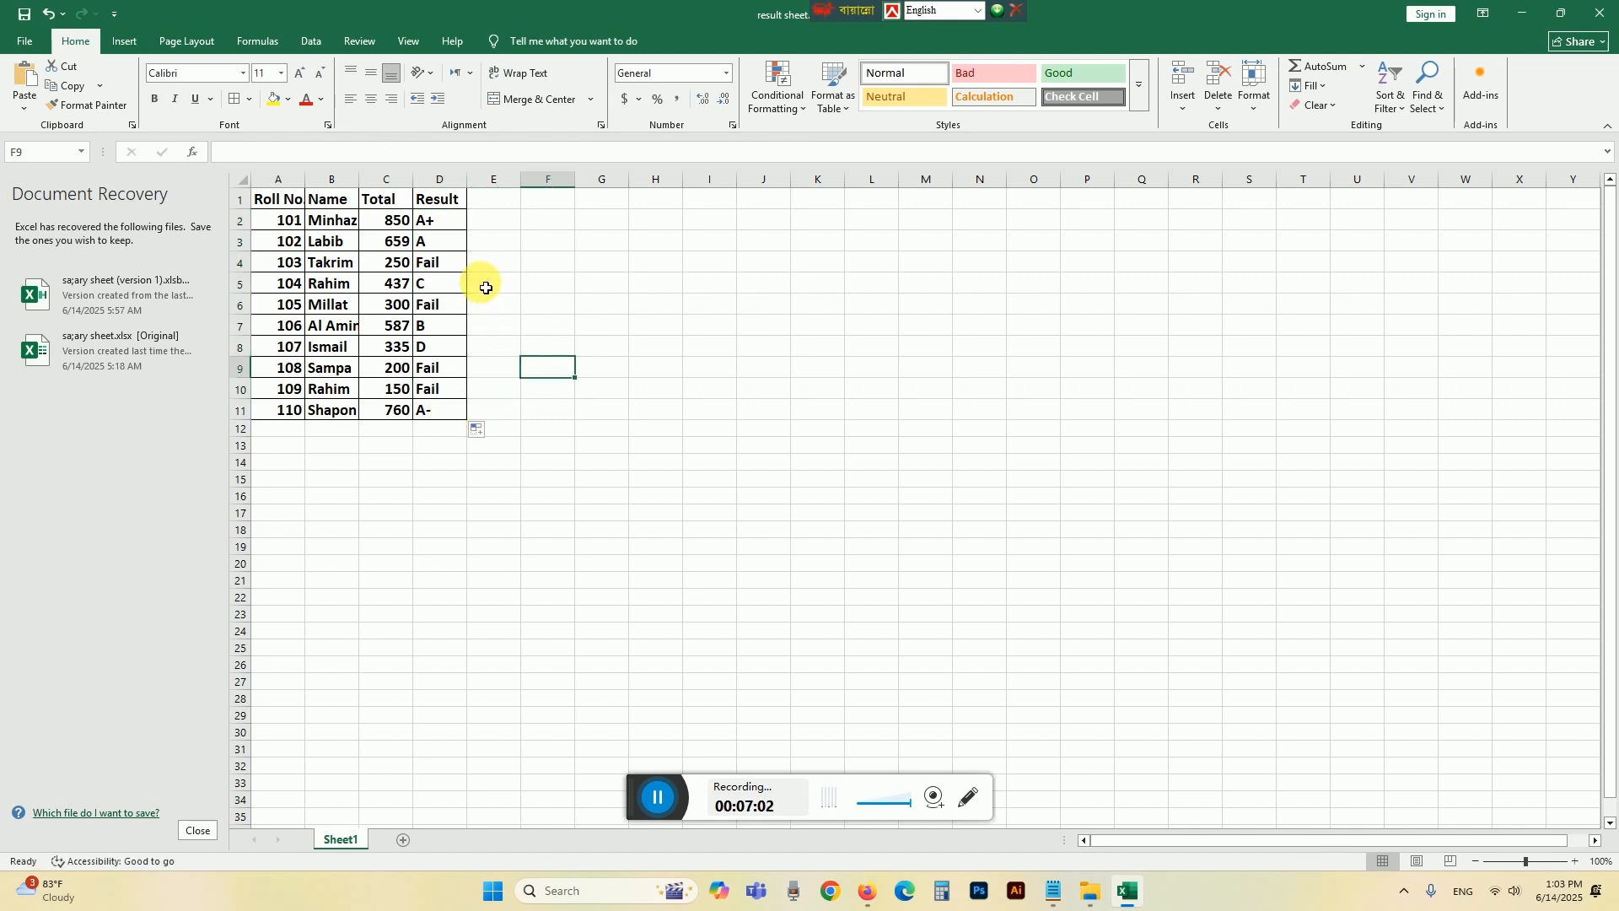
# Change the final value if false in the D2 formula to "F" and enter it.
pyautogui.click(445, 230)
pyautogui.doubleClick(444, 231)
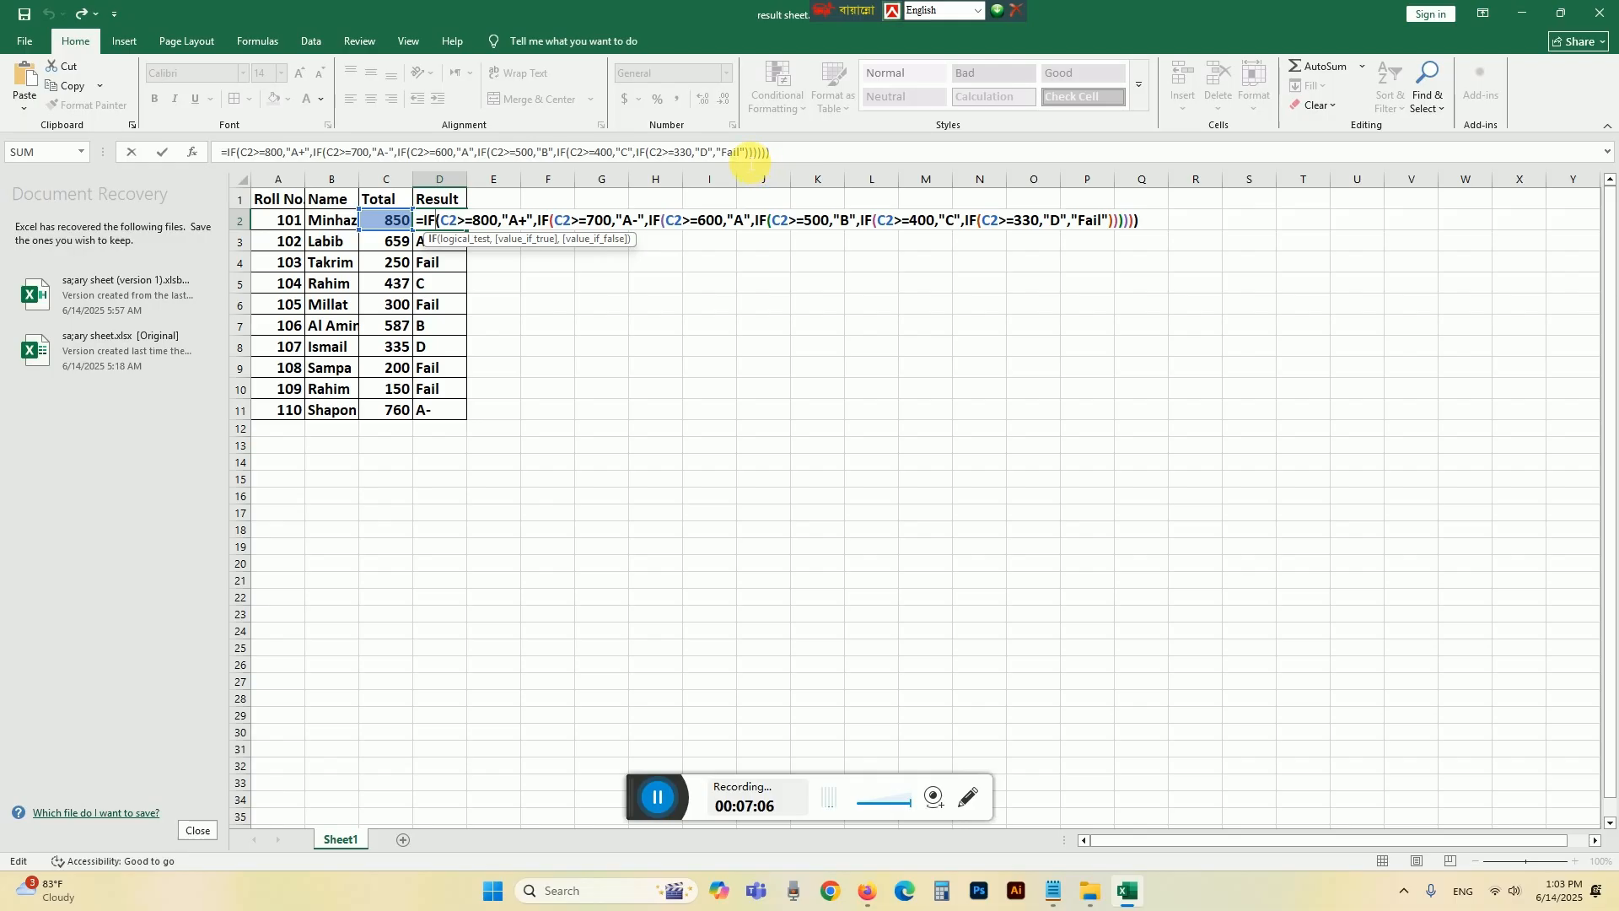
pyautogui.click(742, 153)
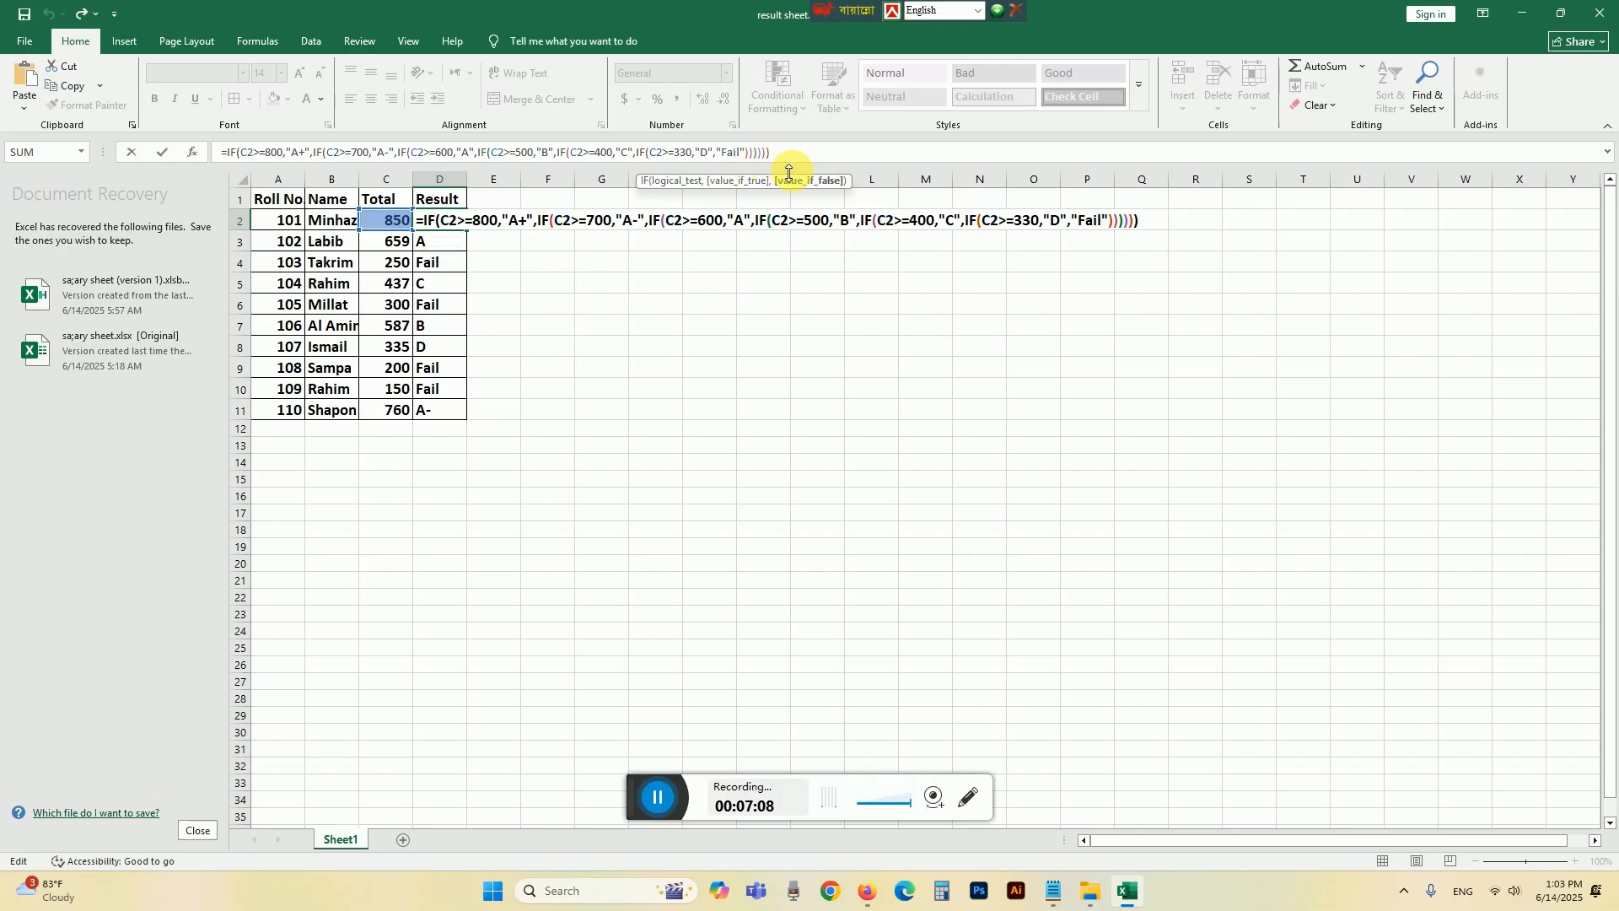
pyautogui.press('BackSpace')
pyautogui.press('BackSpace')
pyautogui.press('BackSpace')
pyautogui.press('Return')
pyautogui.click(690, 327)
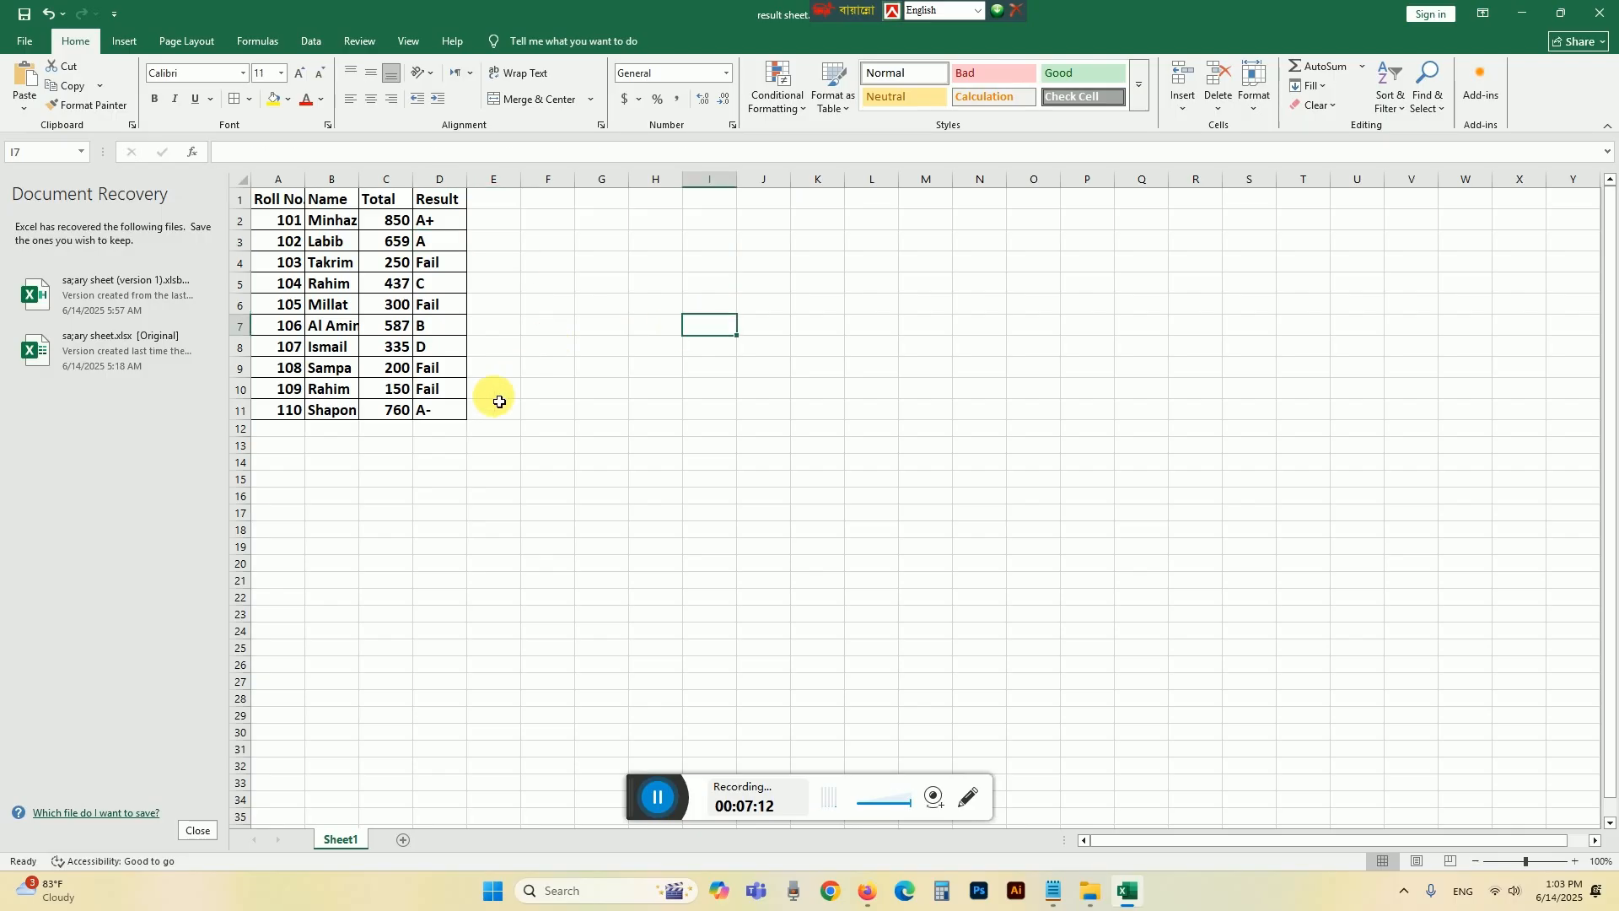
# Clear the old grades below D2 and fill the D2 formula down to D11.
pyautogui.moveTo(447, 445); pyautogui.dragTo(456, 249)
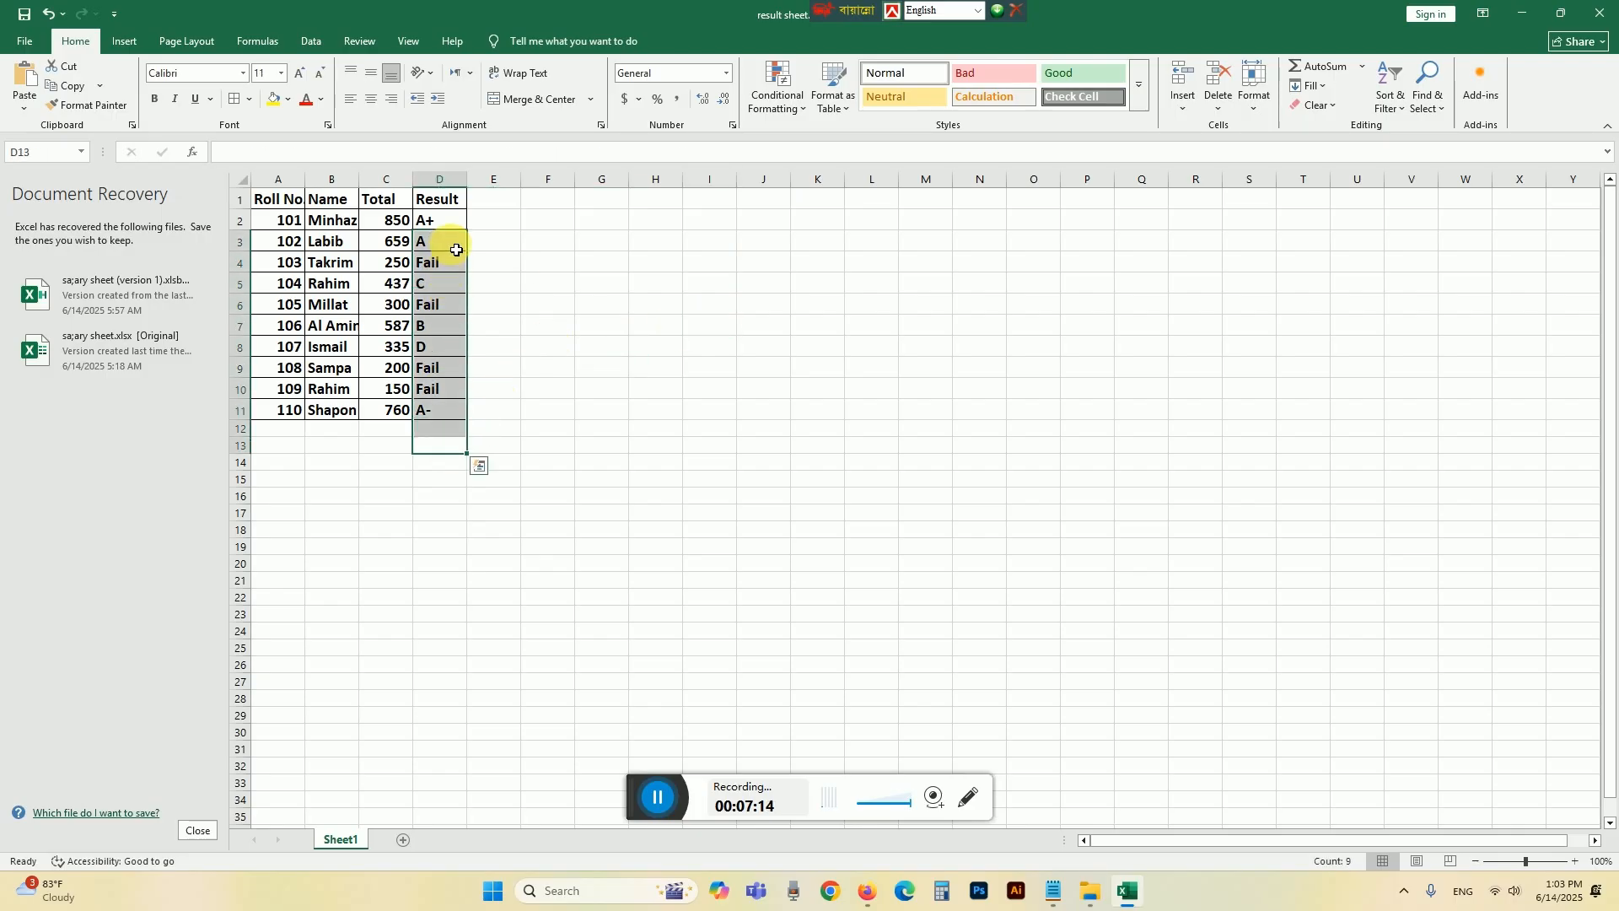
pyautogui.press('Delete')
pyautogui.click(571, 308)
pyautogui.click(461, 228)
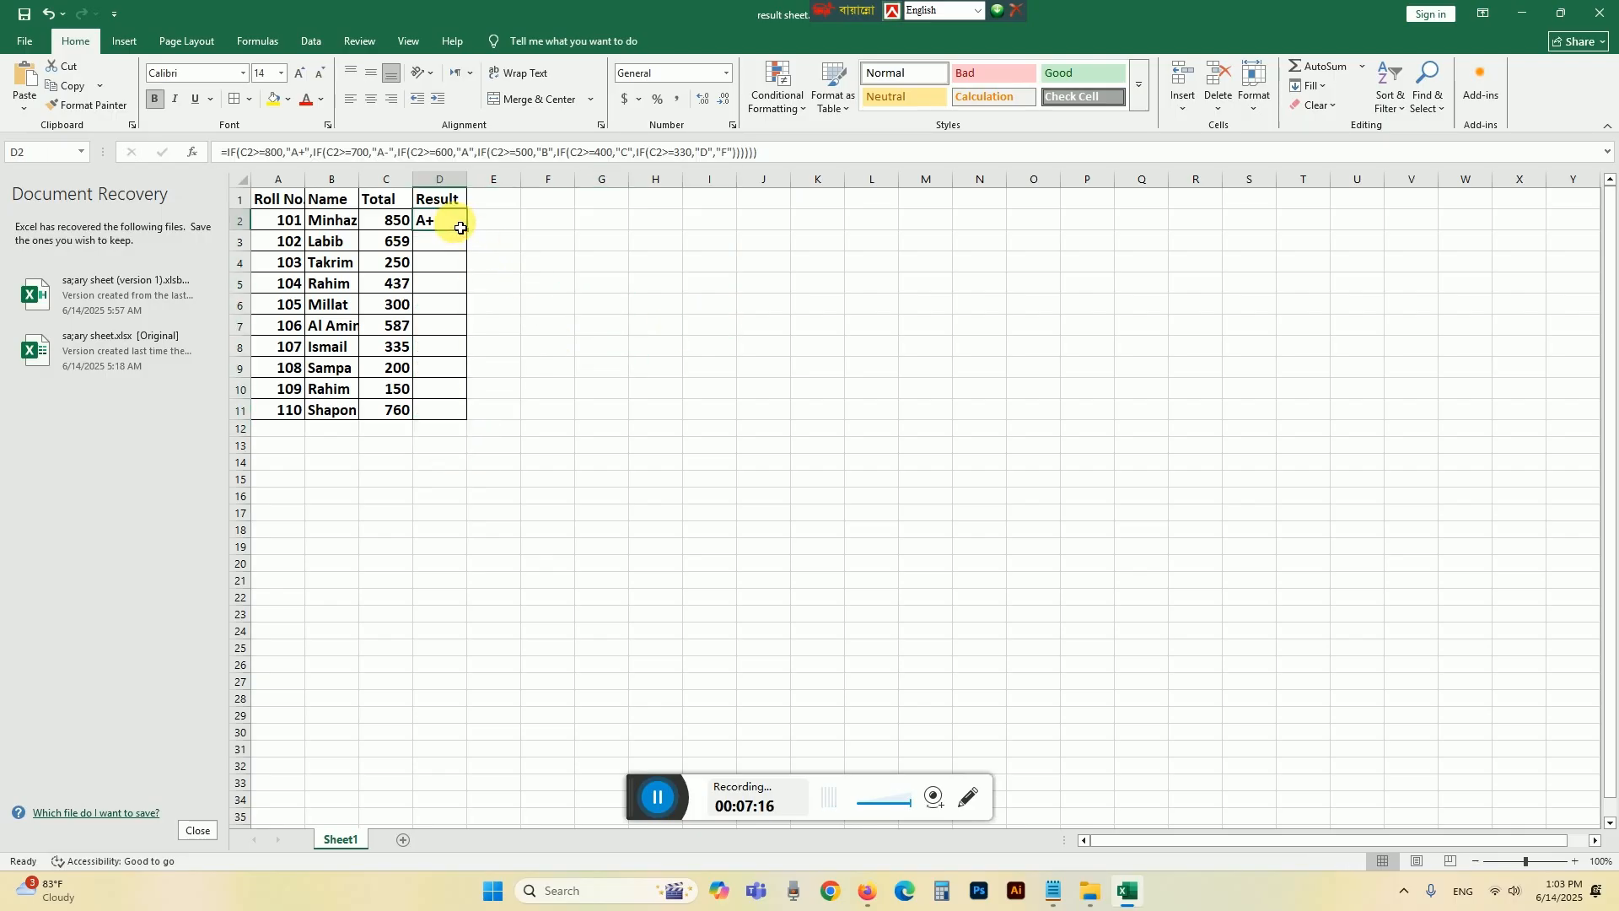
pyautogui.moveTo(467, 231); pyautogui.dragTo(470, 421)
pyautogui.click(592, 365)
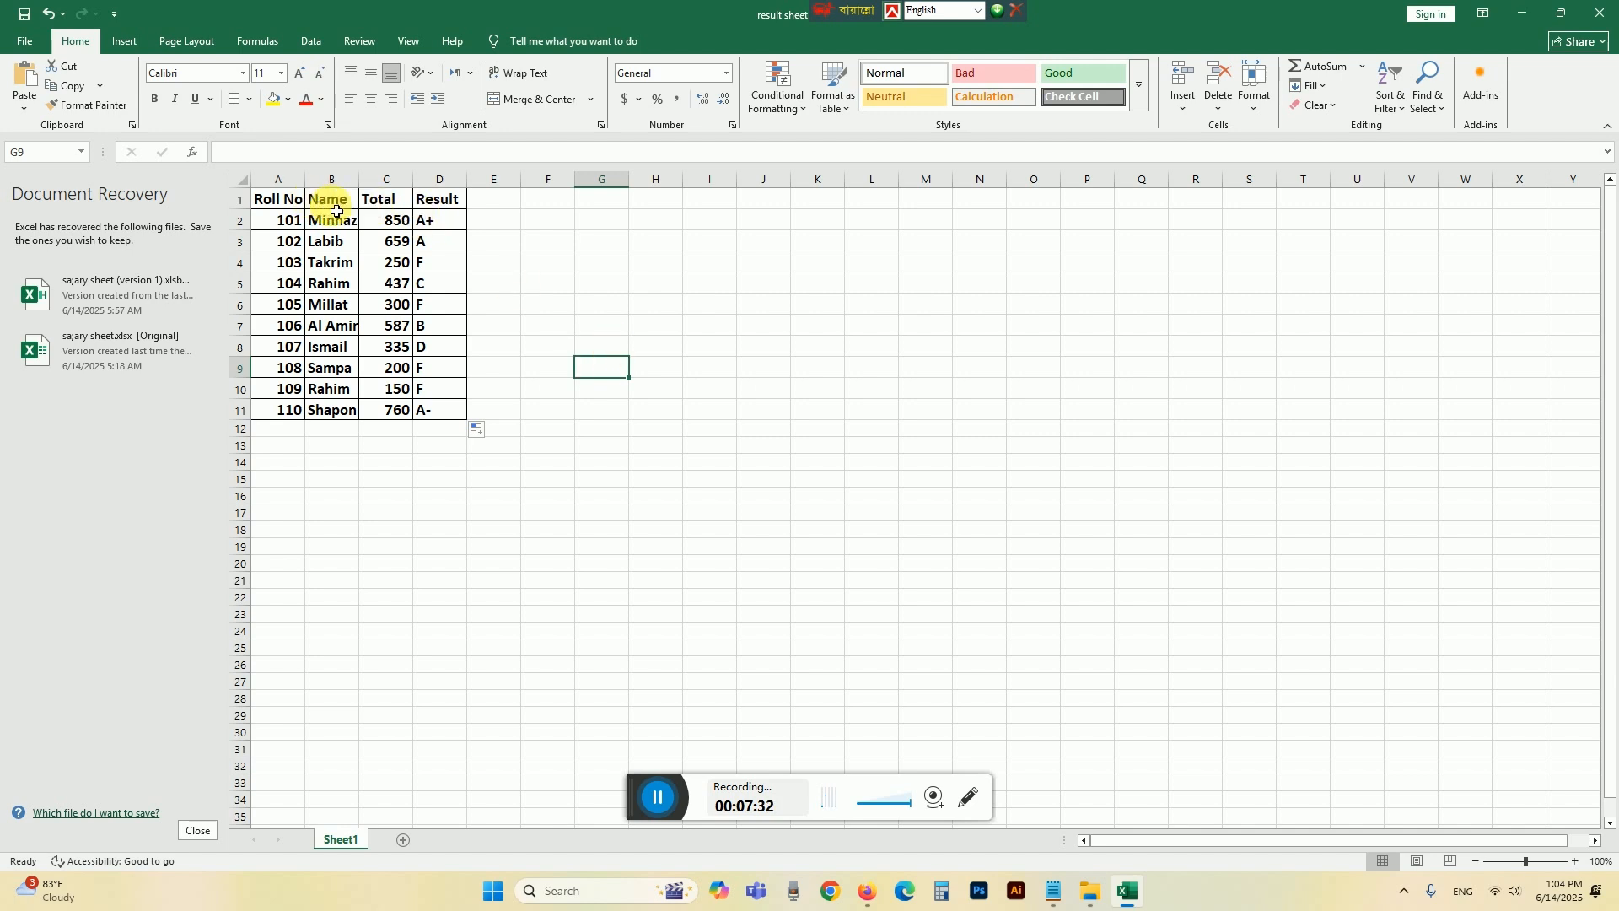
pyautogui.click(454, 225)
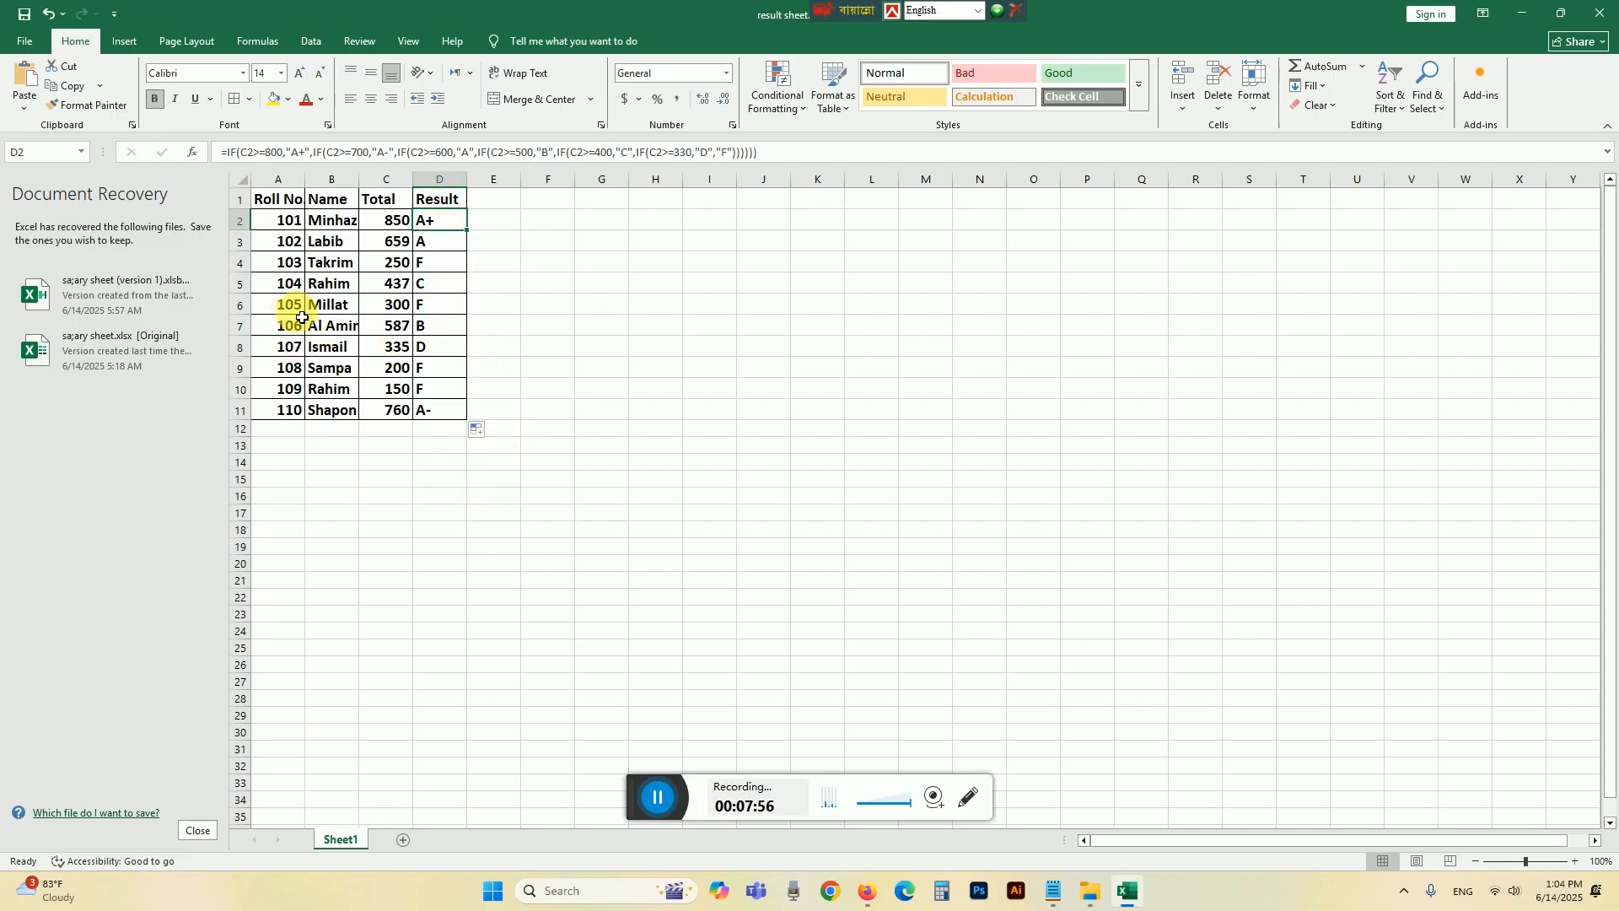
pyautogui.click(442, 311)
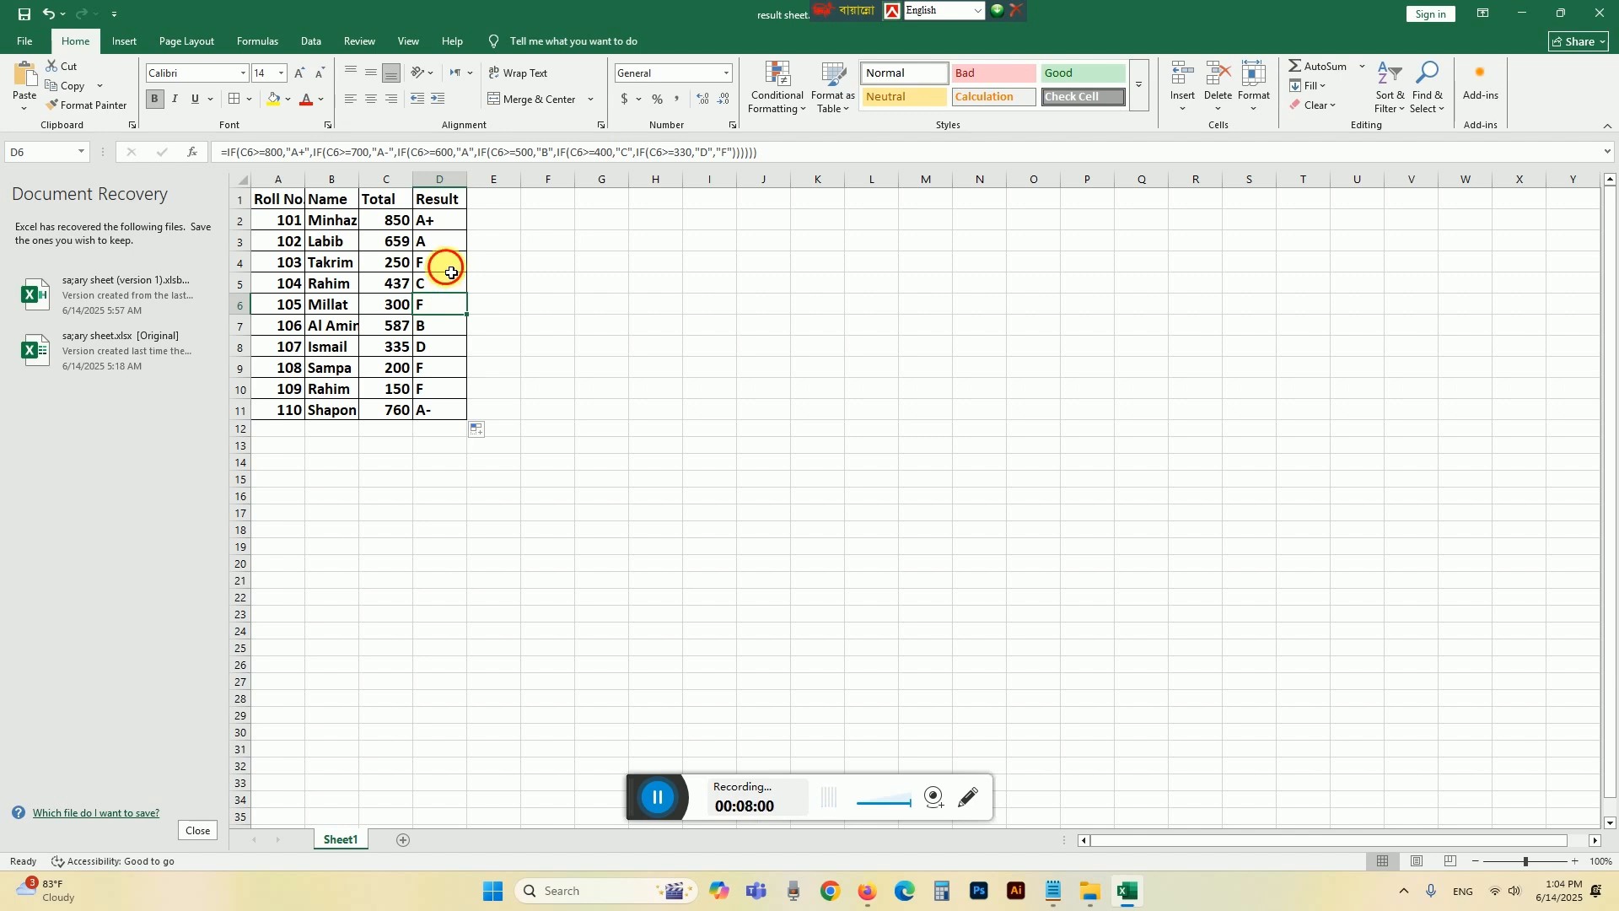
pyautogui.click(451, 270)
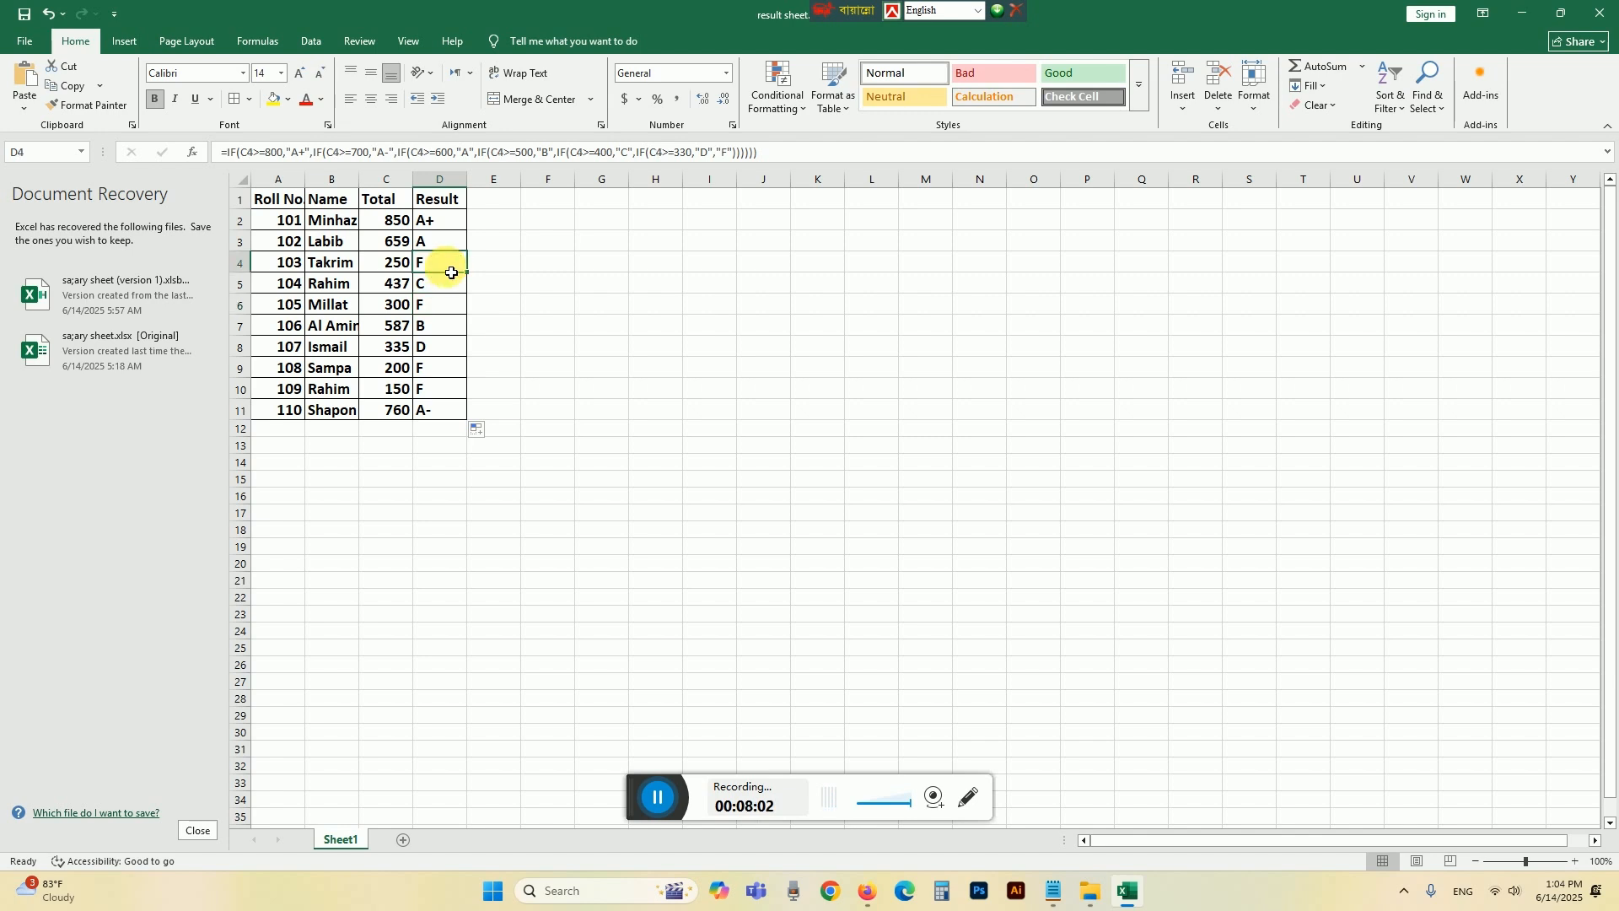